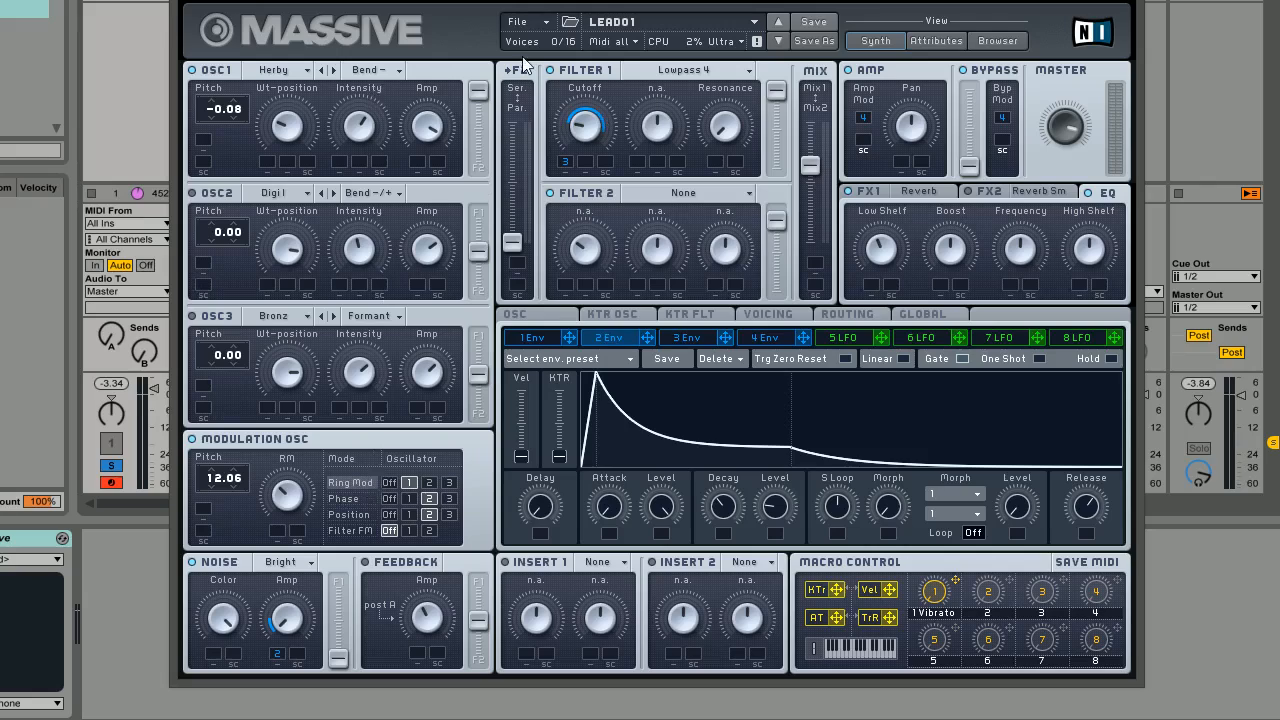
- Start a new empty sound and set its voicing to Monophon
left_click(530, 26)
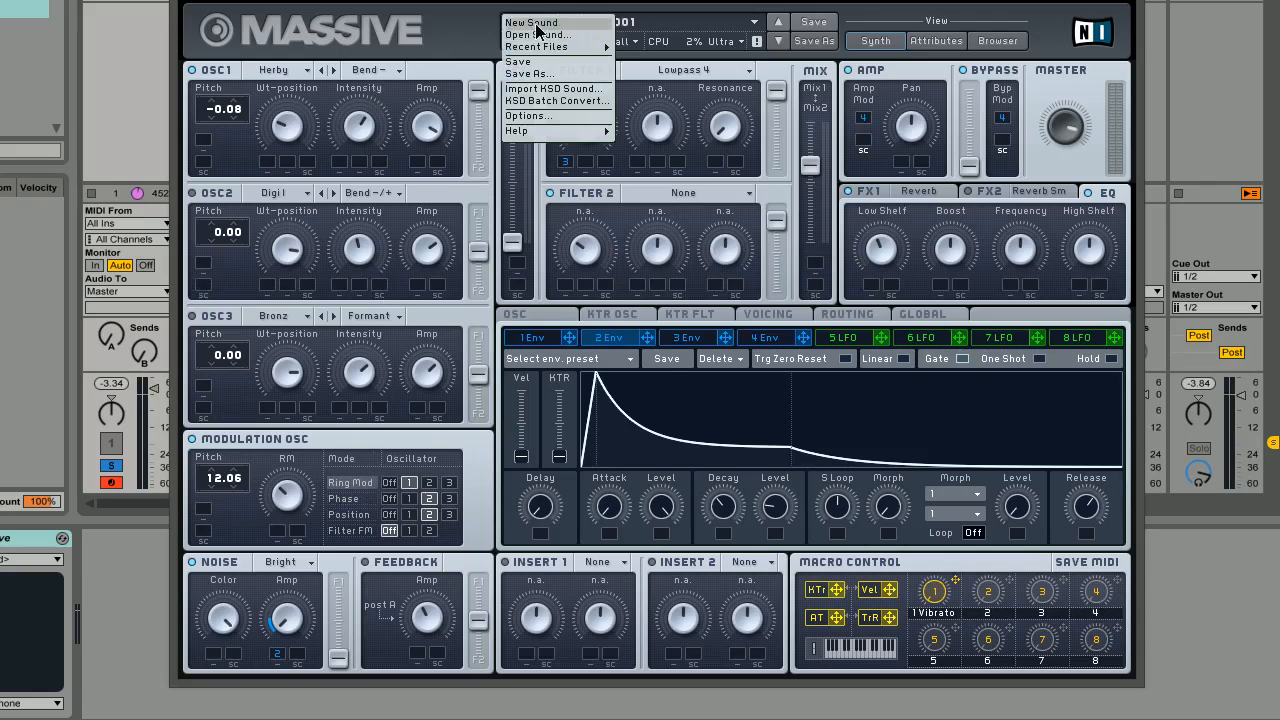
left_click(537, 24)
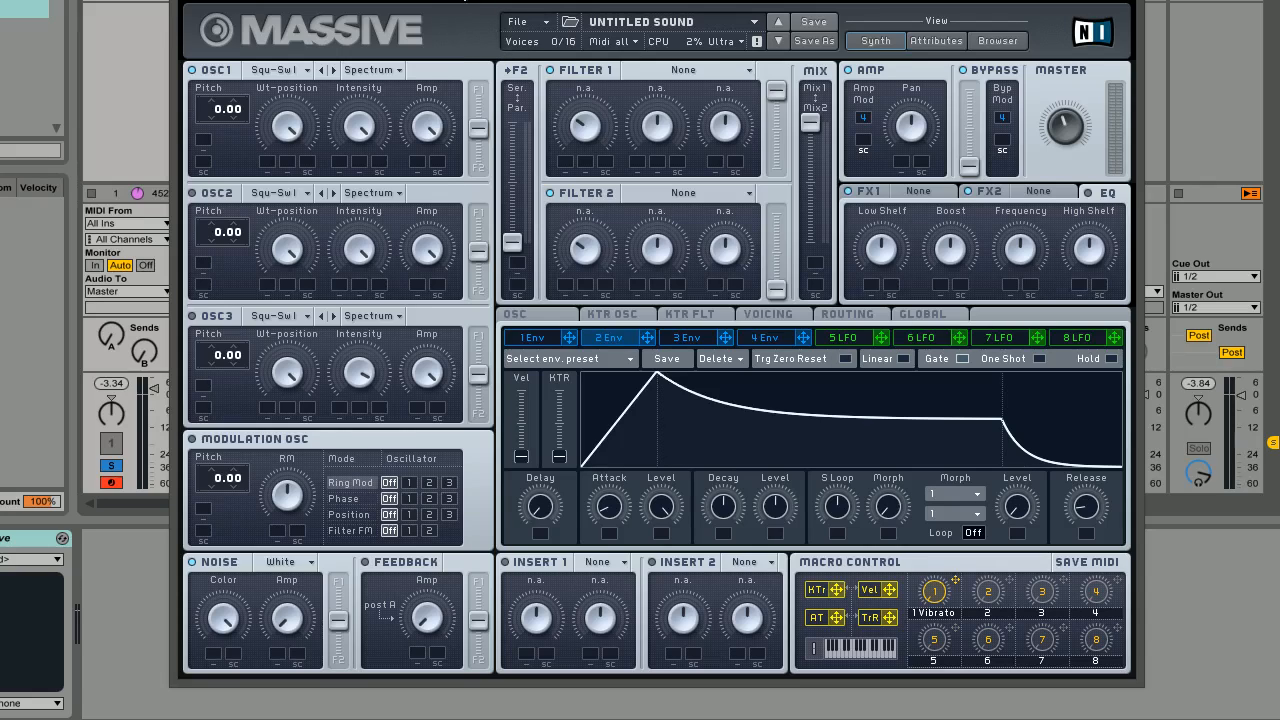
left_click(756, 310)
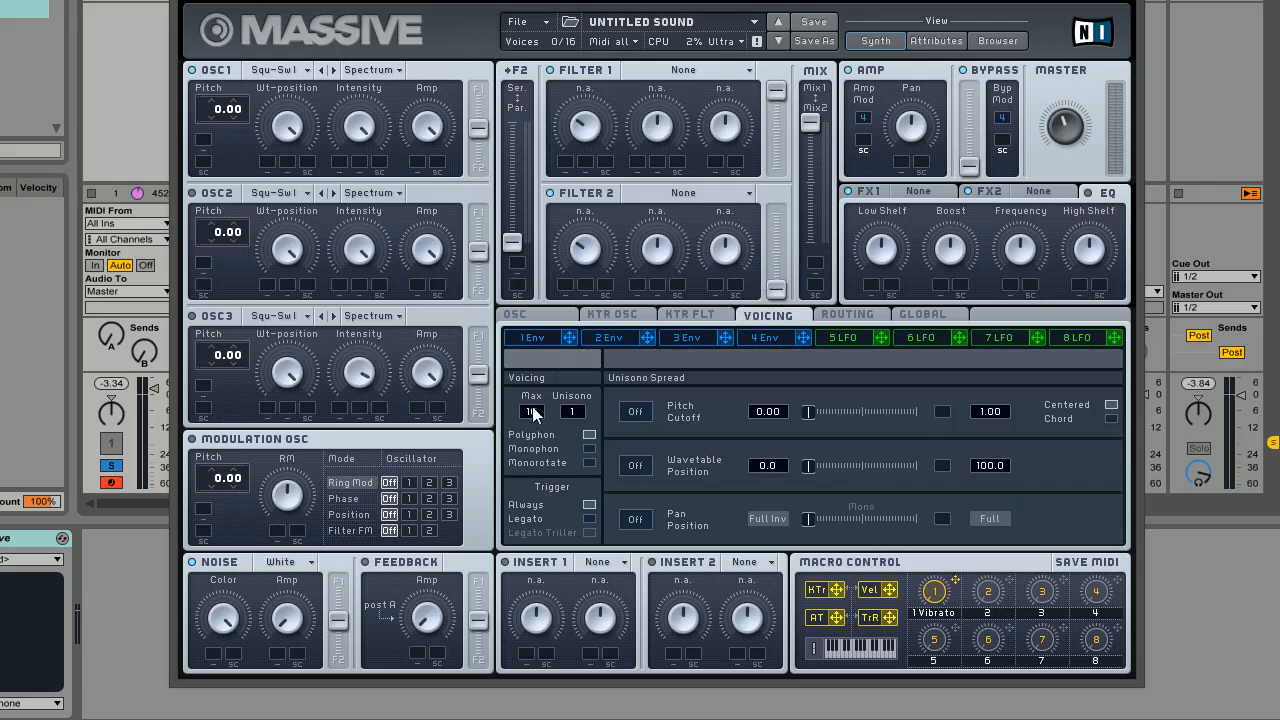
left_click(589, 449)
left_click(543, 316)
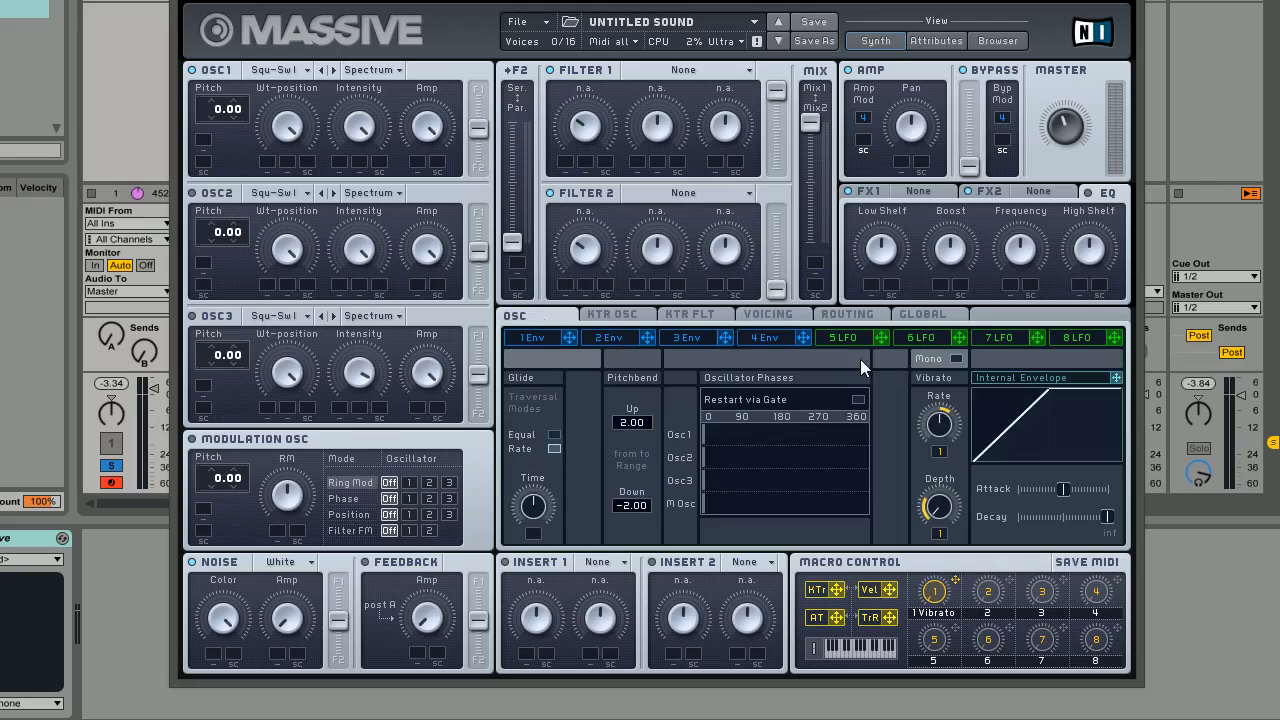
left_click(776, 315)
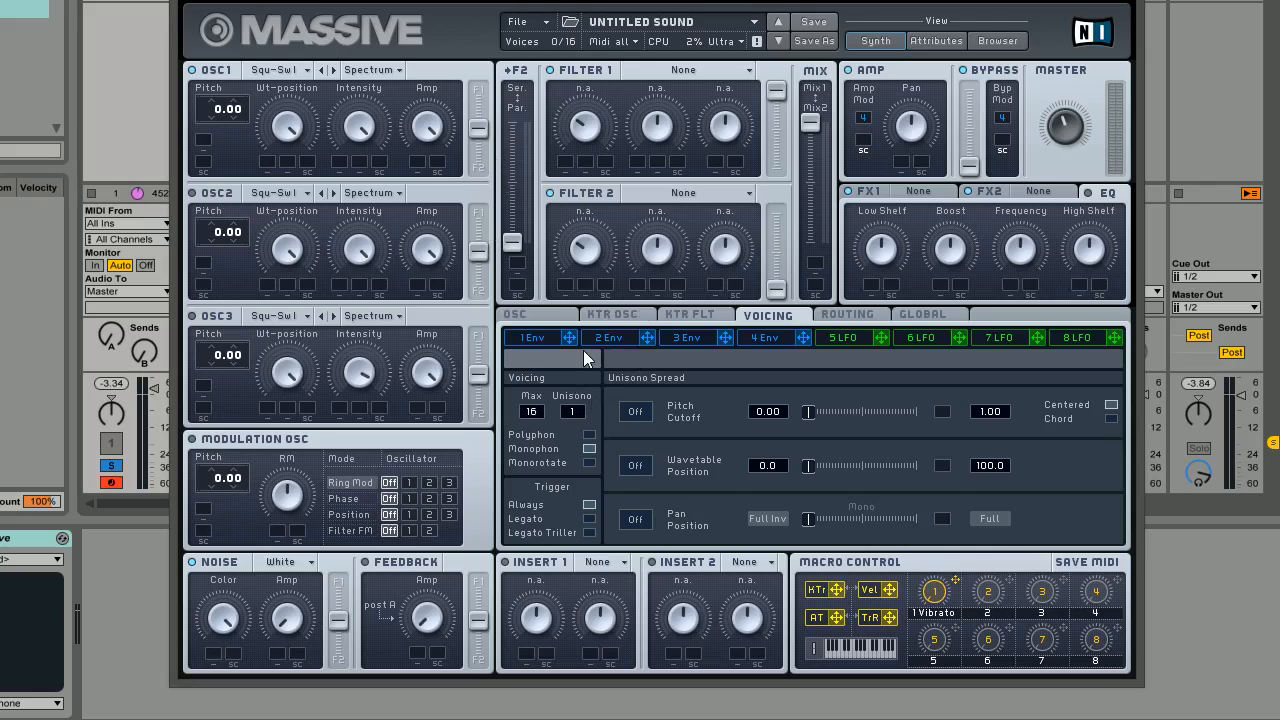
left_click(537, 313)
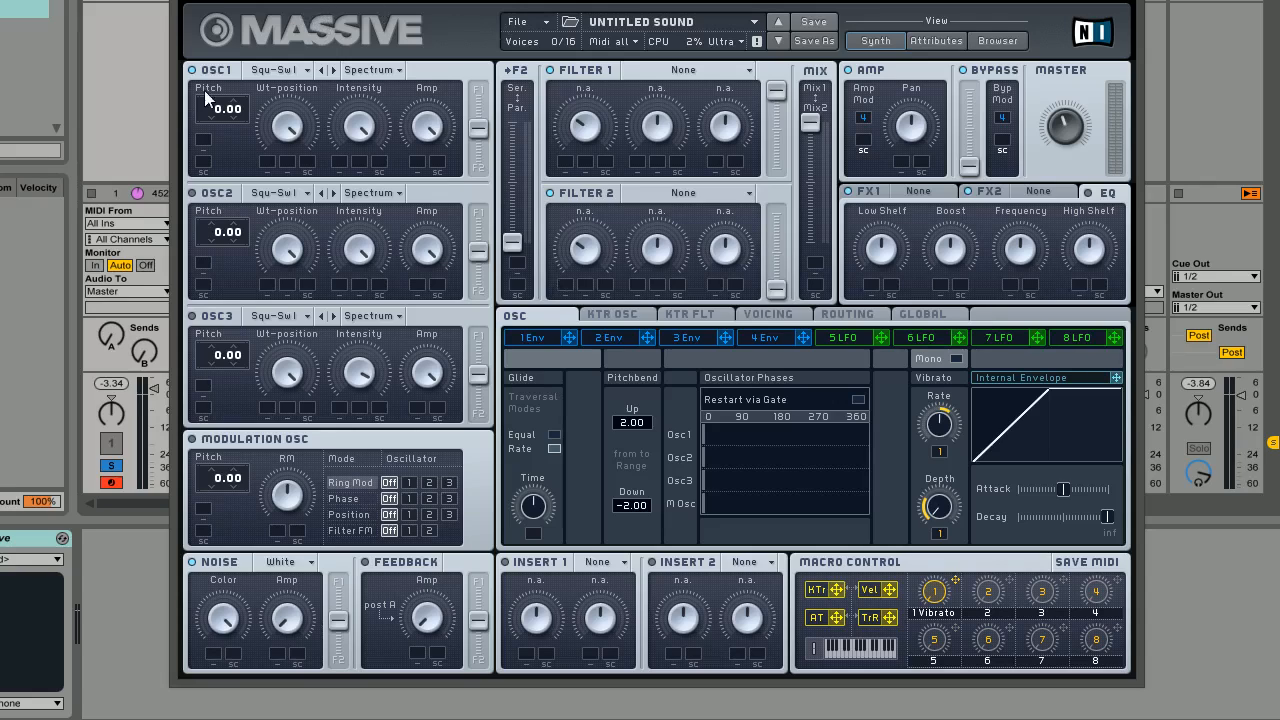
- Load the Herby wavetable into OSC1 with a lowered Wt-position, and raise the master volume slightly
left_click(299, 72)
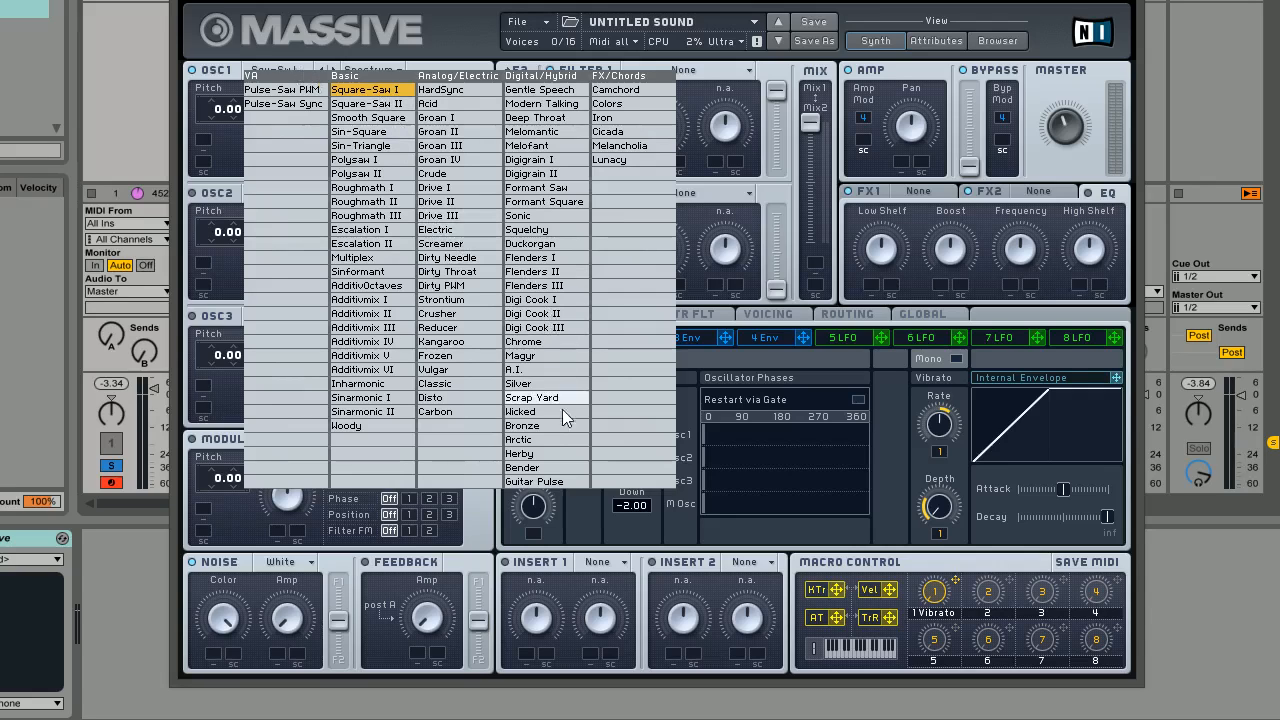
left_click(534, 455)
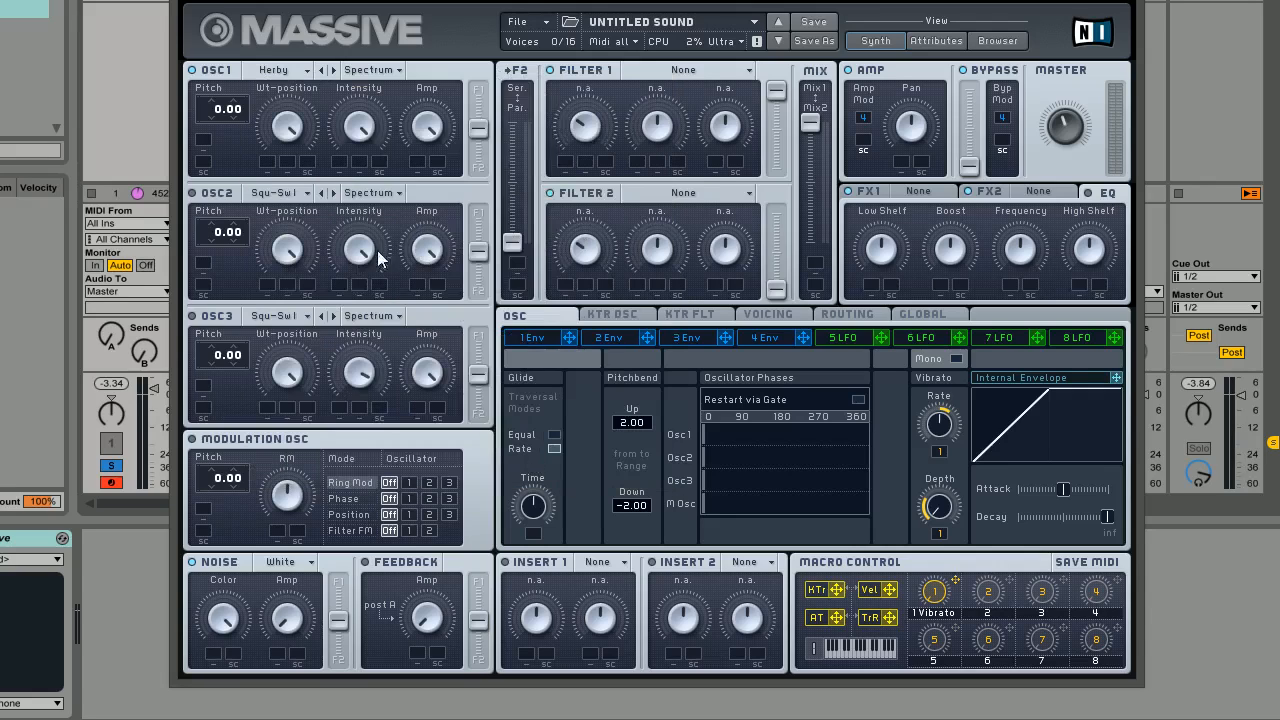
left_click_drag(283, 115, 296, 225)
left_click_drag(1067, 130, 1067, 113)
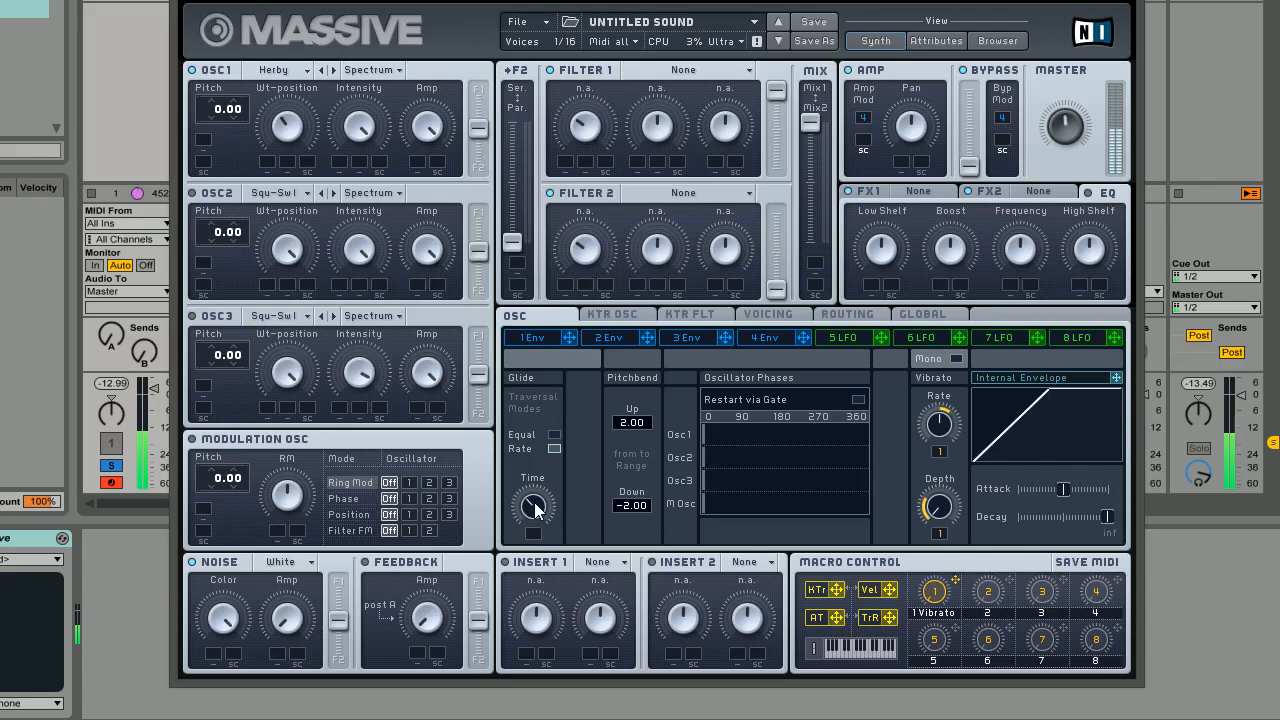
- Set OSC1 to Bend - mode and detune its pitch to -0.08
left_click(372, 74)
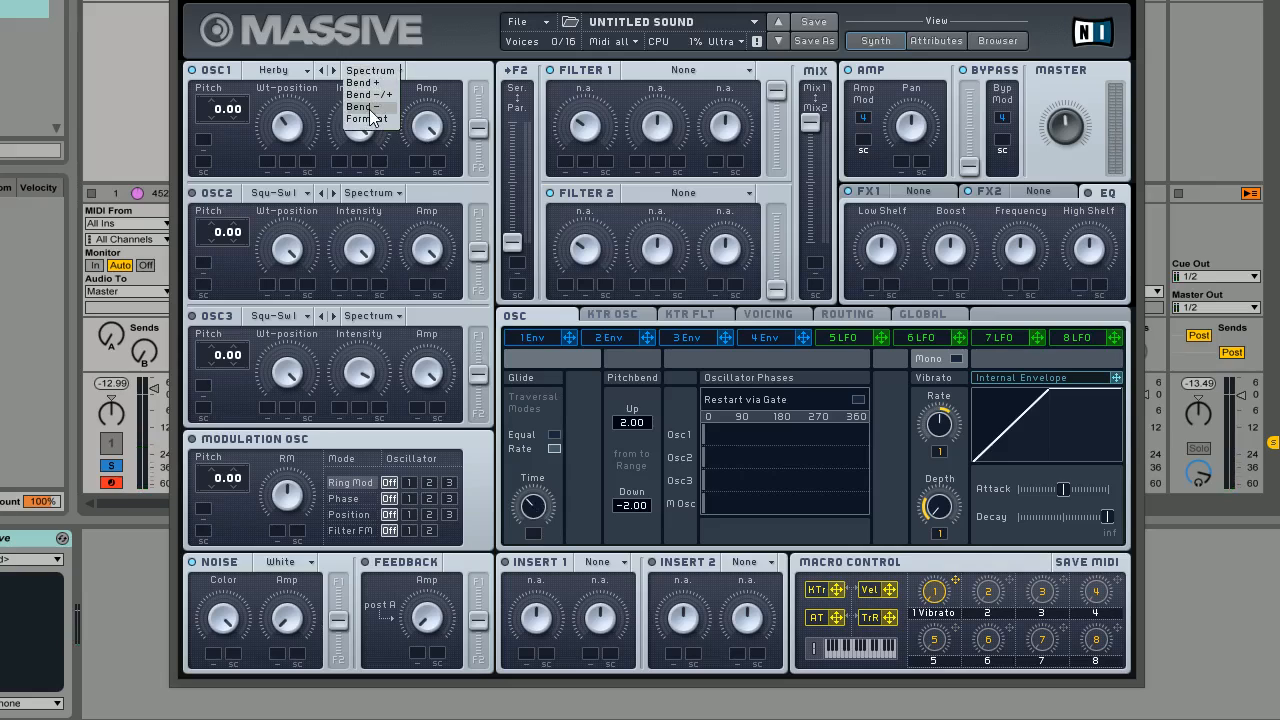
left_click(370, 108)
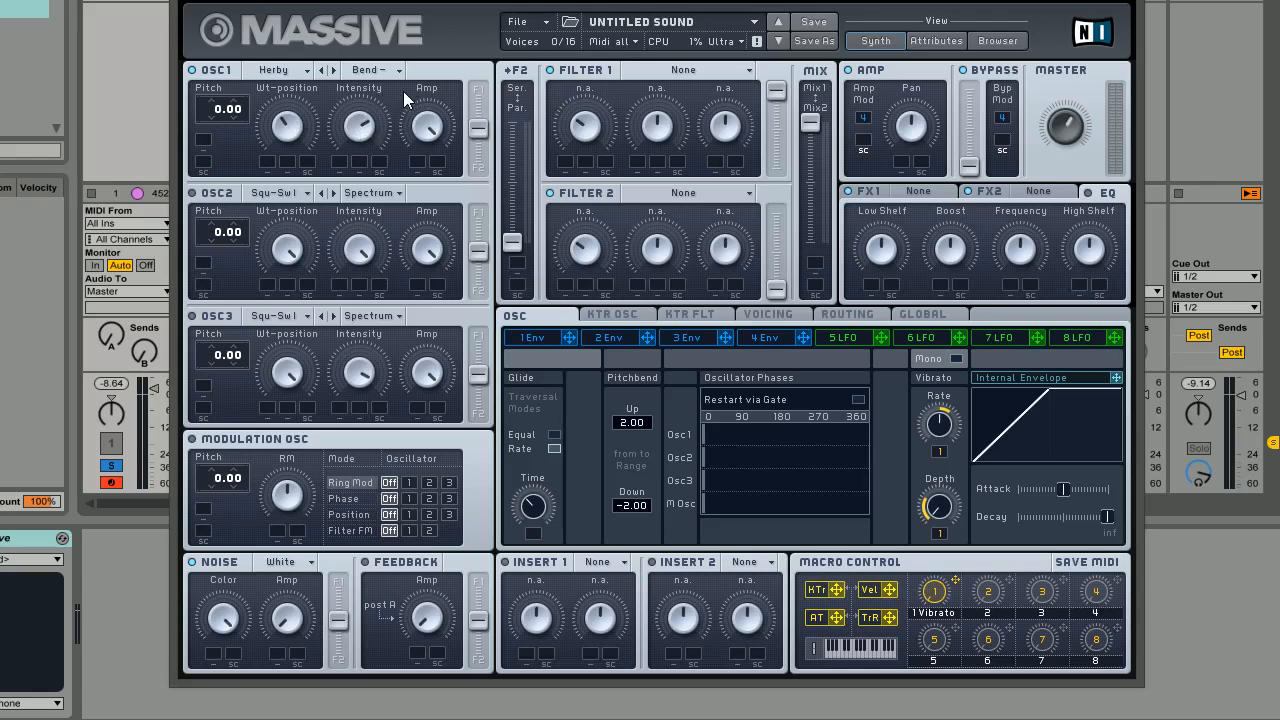
left_click_drag(240, 109, 240, 123)
- Apply ring modulation from the modulation oscillator to oscillator 1, with the modulation pitch at 12.06
left_click_drag(221, 488, 223, 462)
left_click(410, 483)
left_click_drag(240, 477, 236, 490)
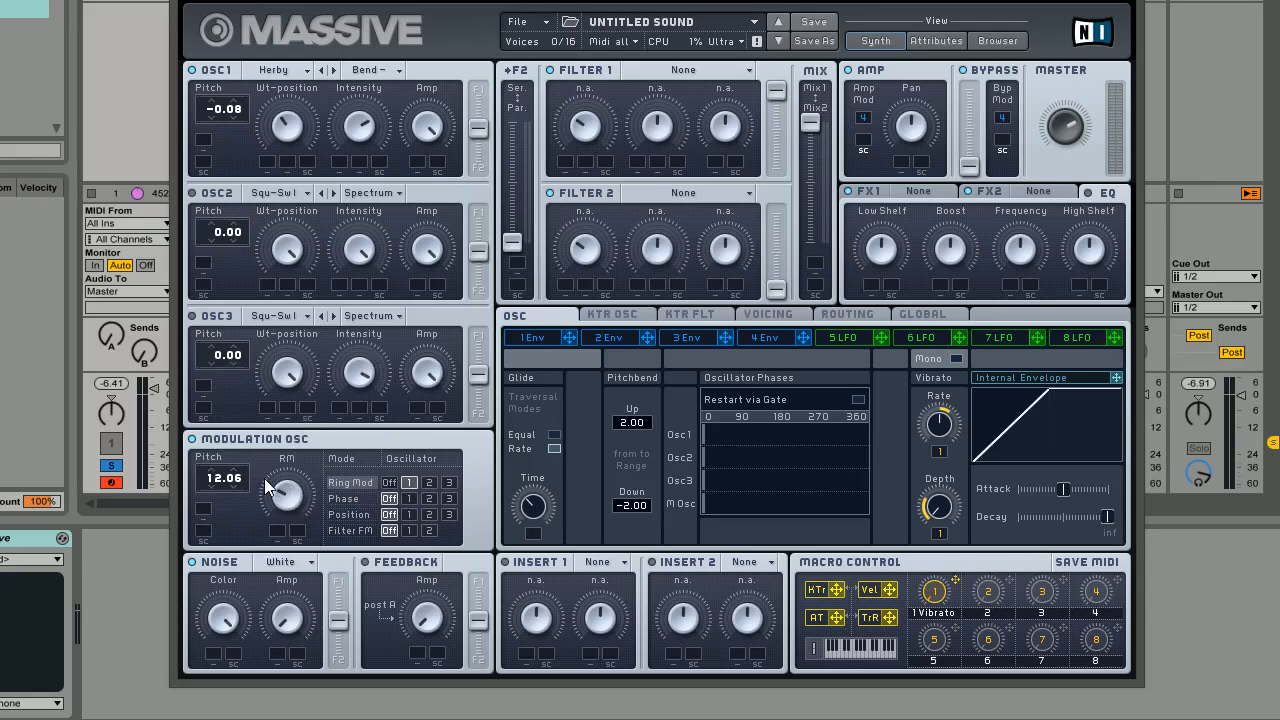
- Choose Bright Noise and modulate its Amp with envelope 2, shaped with zero decay level, slightly shorter decay and longer release
left_click(275, 566)
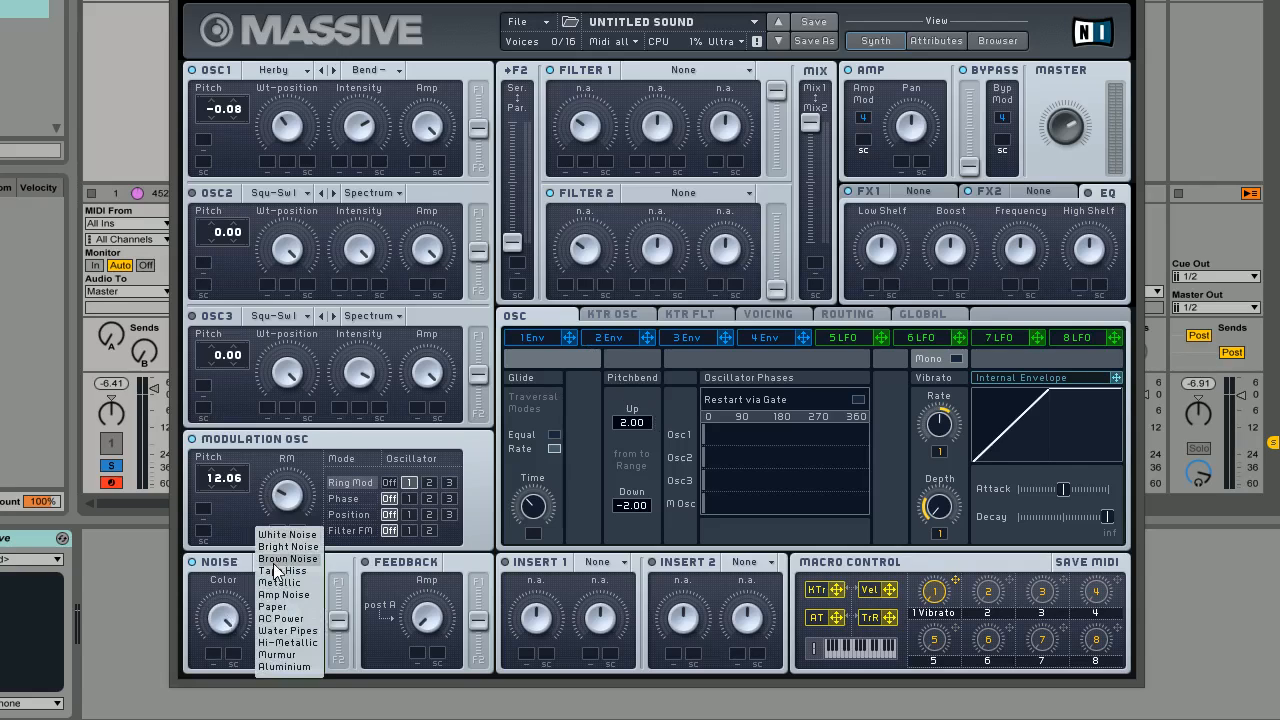
left_click(286, 547)
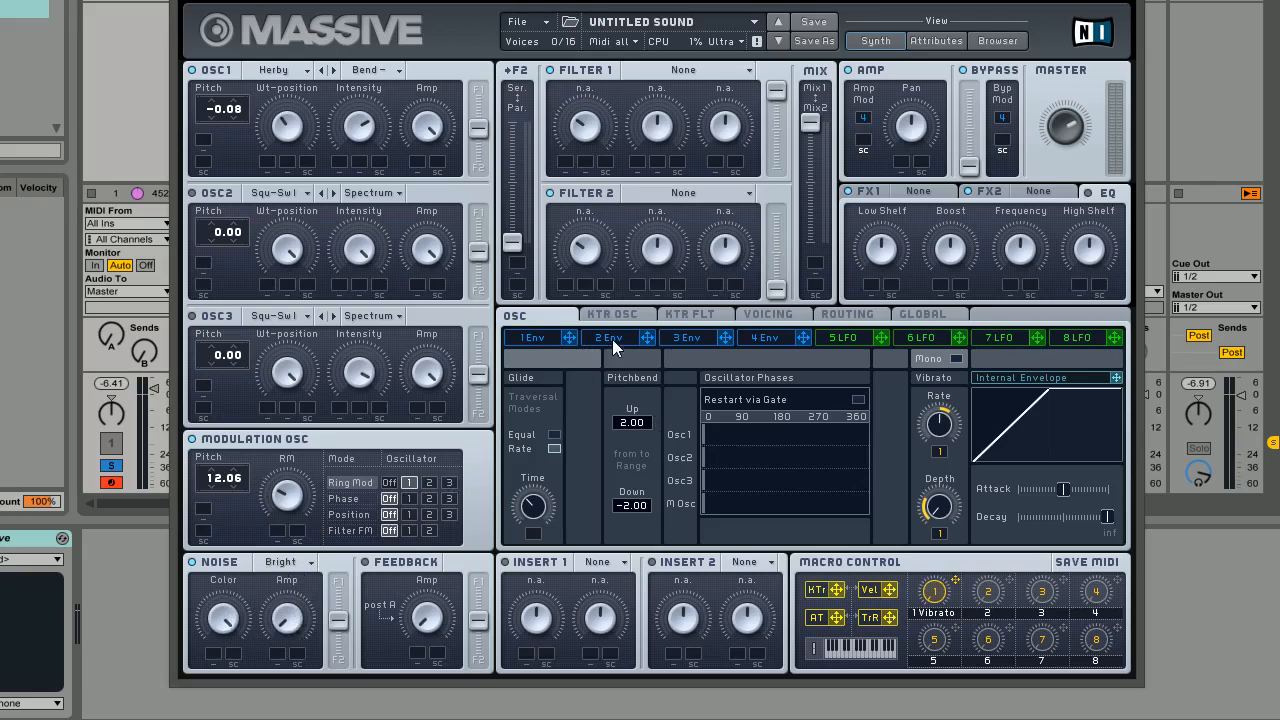
left_click(610, 339)
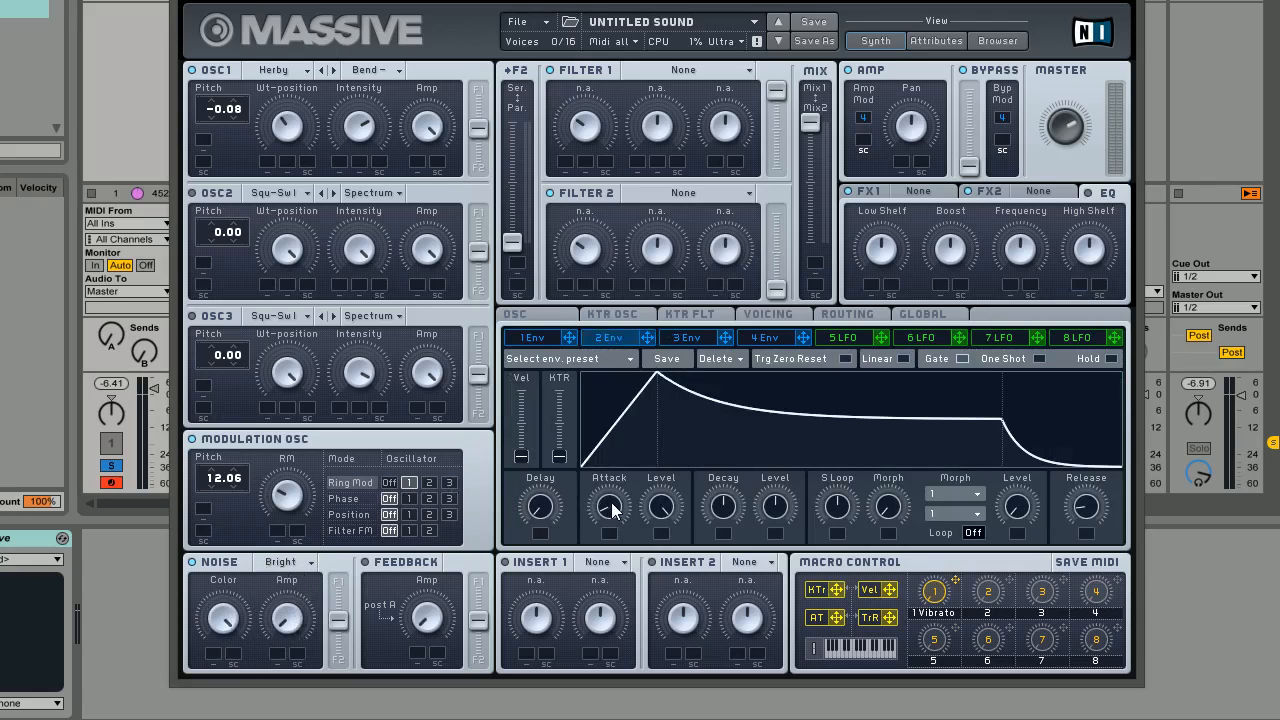
left_click_drag(772, 513, 774, 674)
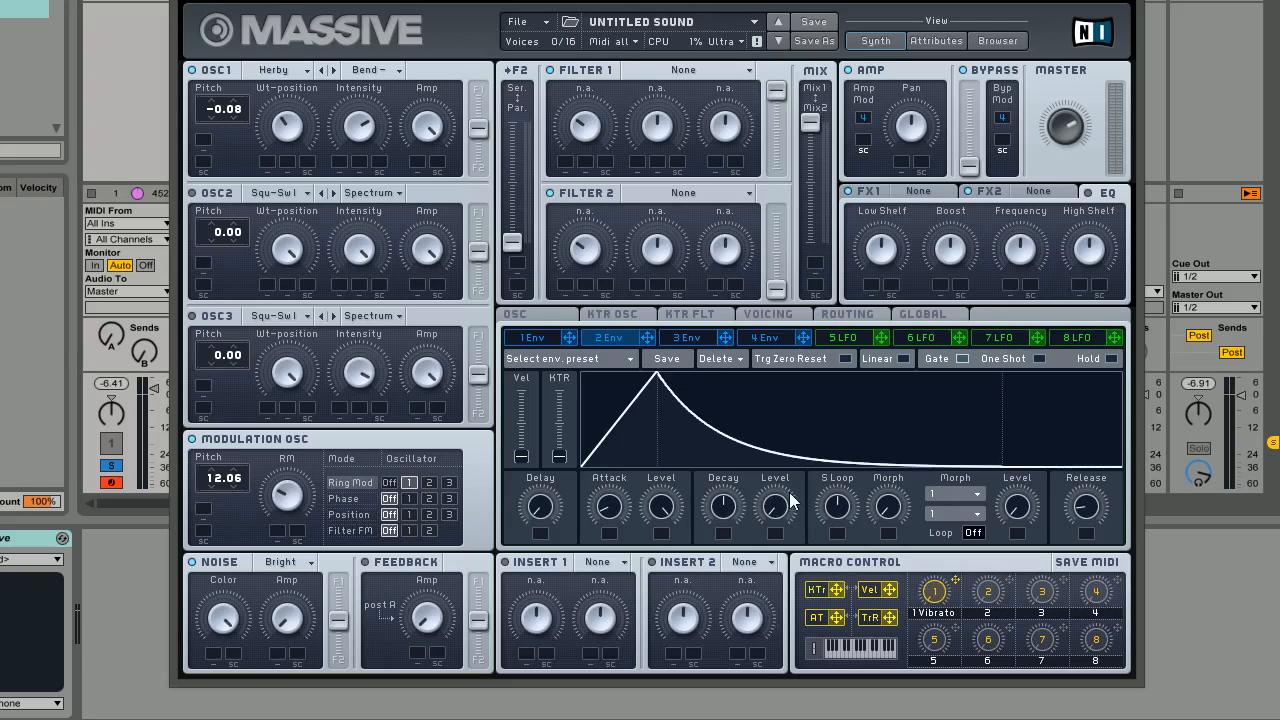
left_click_drag(724, 508, 723, 519)
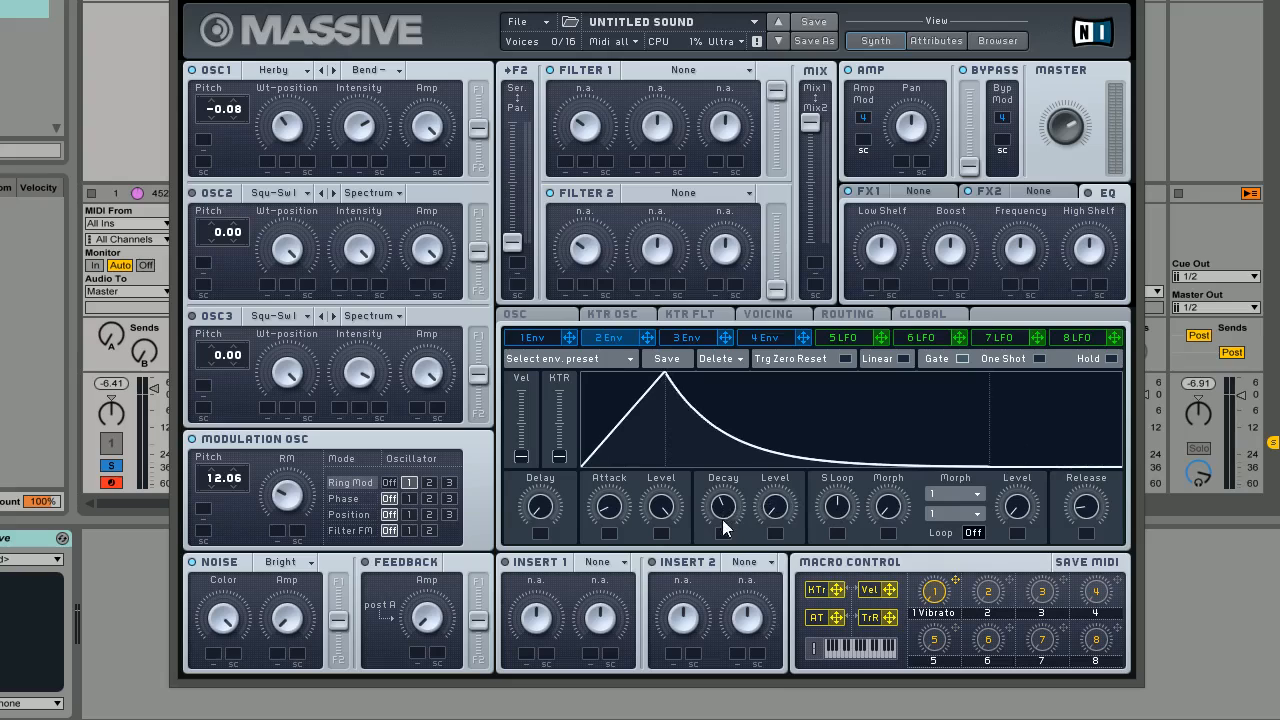
left_click_drag(1080, 522, 1108, 452)
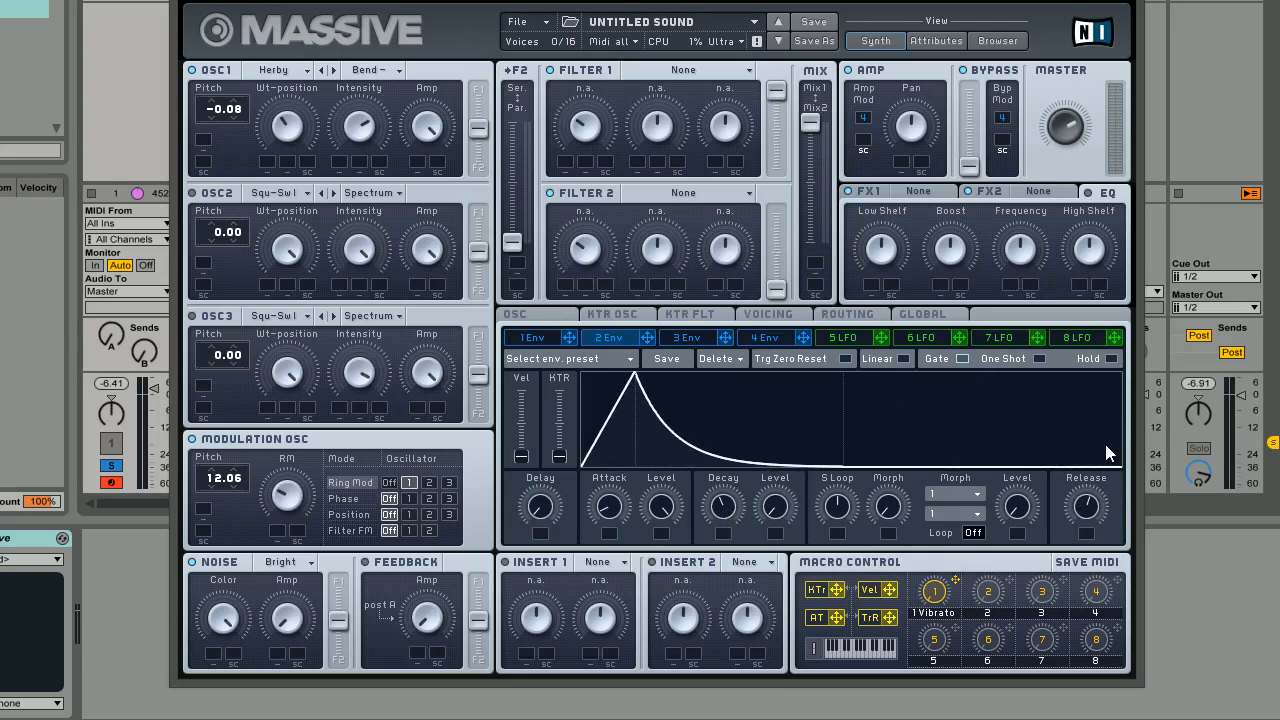
left_click_drag(645, 337, 276, 654)
- Raise the Filter 2 output to about half, shift the filter mix toward Mix2, and balance the noise routing between F1 and F2
left_click_drag(776, 298, 776, 242)
left_click_drag(811, 124, 816, 174)
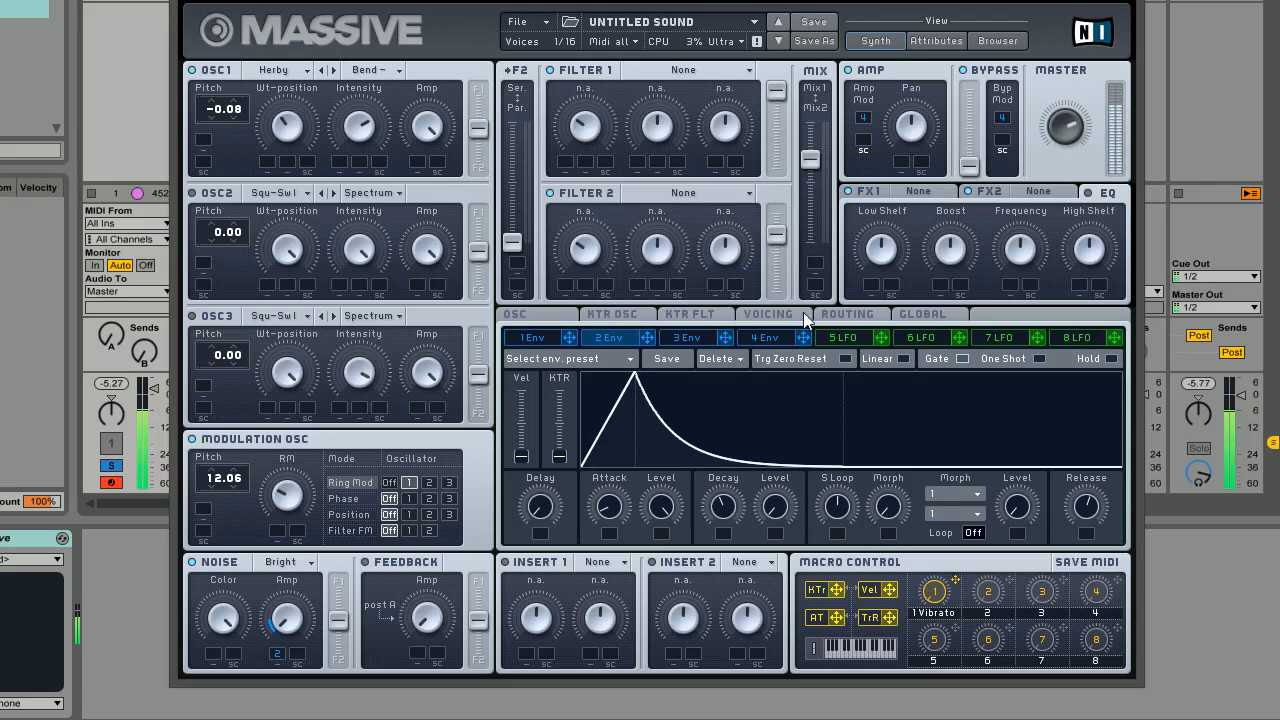
left_click_drag(338, 621, 337, 686)
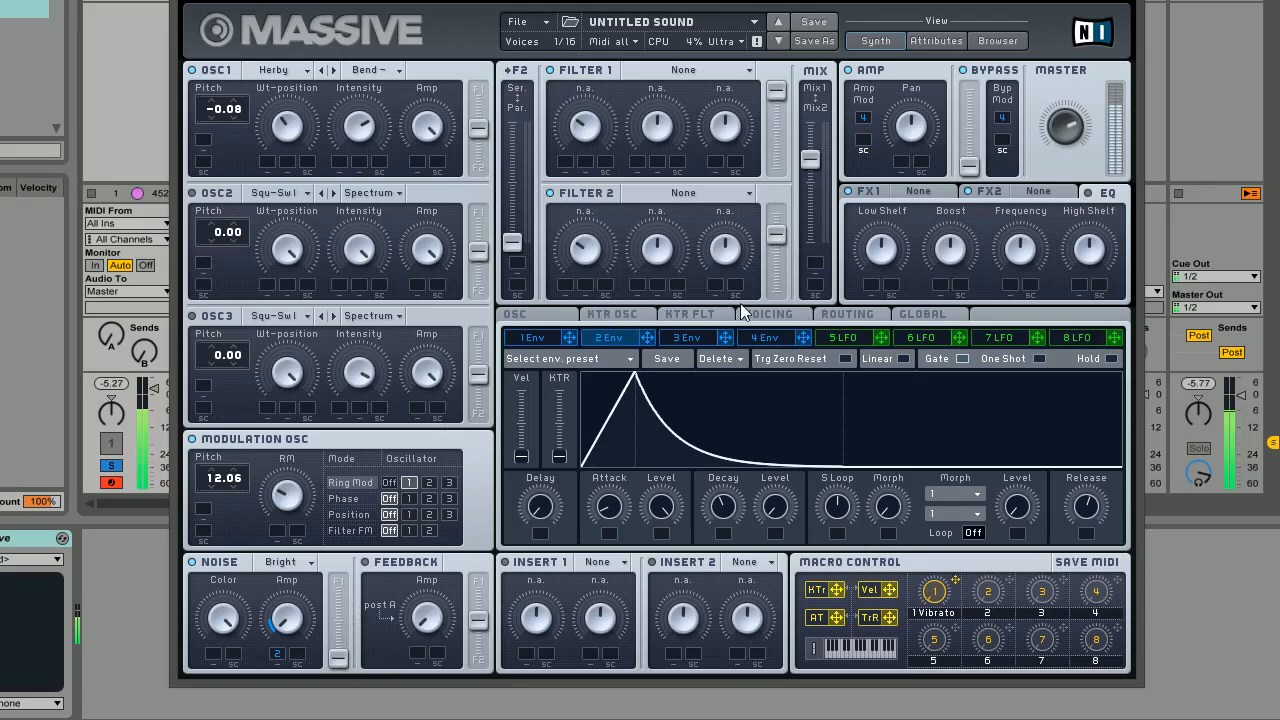
left_click_drag(777, 234, 777, 213)
left_click_drag(337, 660, 337, 636)
left_click_drag(780, 233, 780, 244)
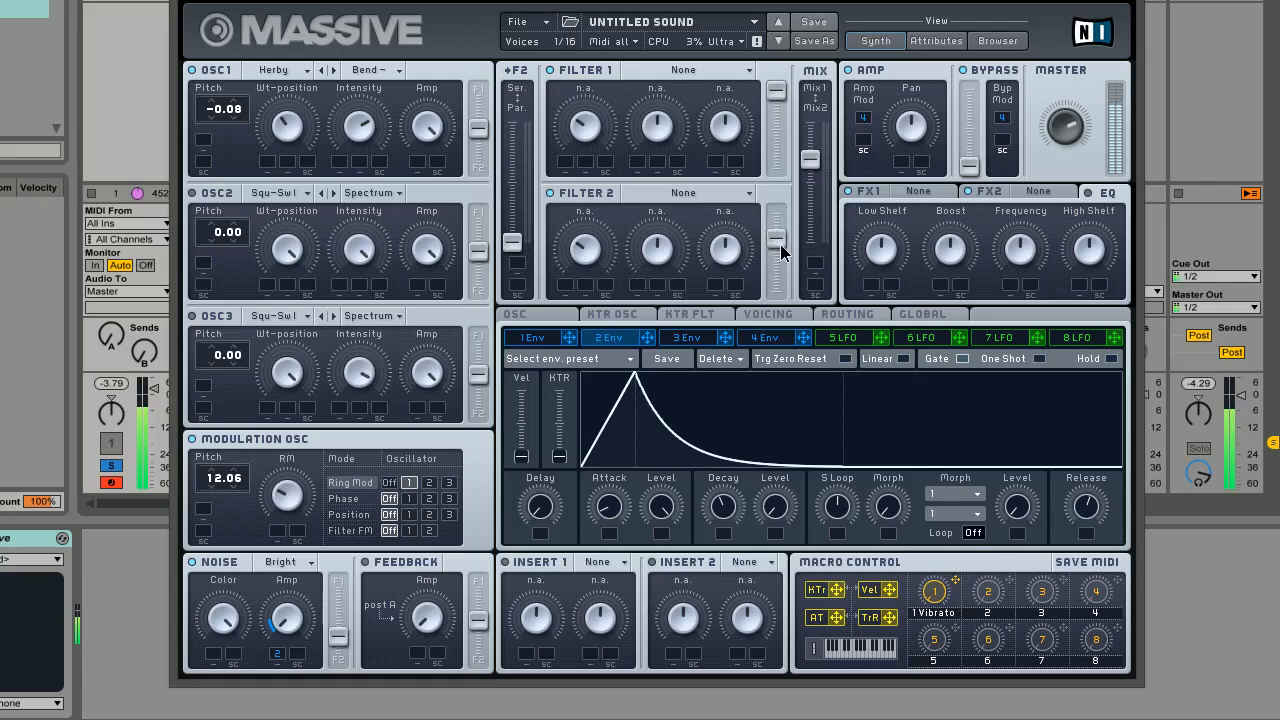
left_click_drag(337, 636, 345, 623)
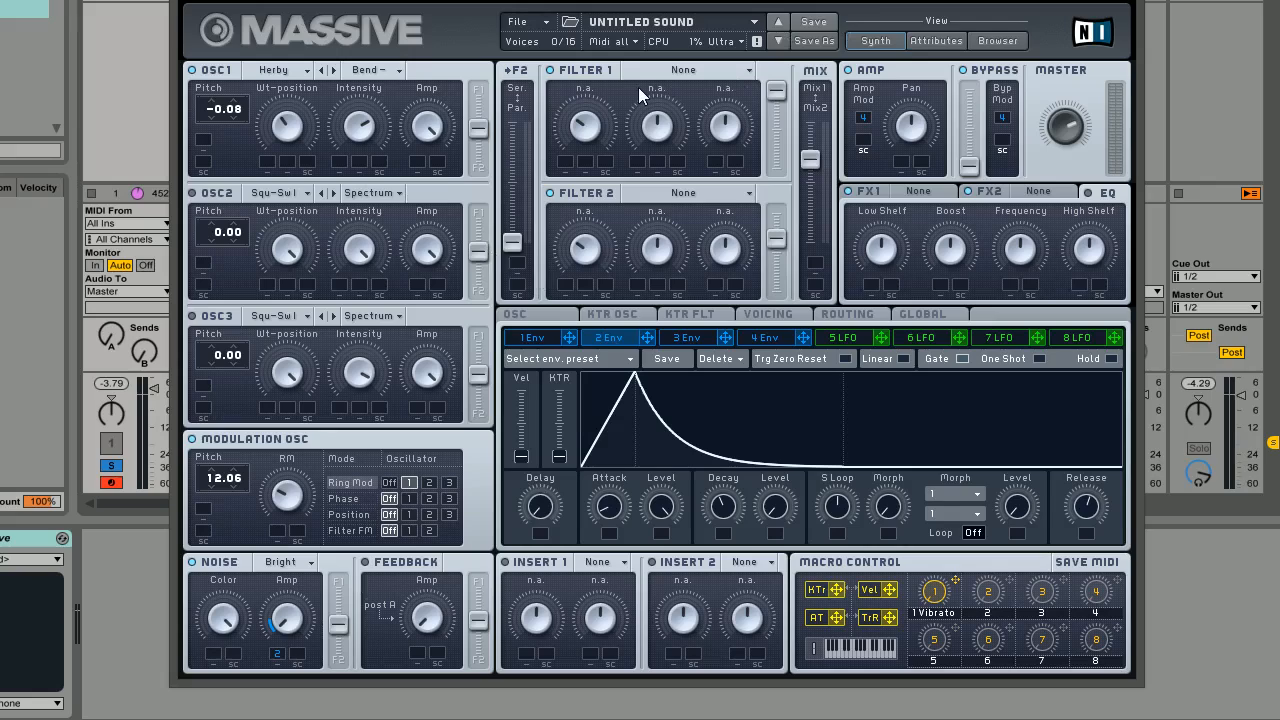
- Set Filter 1 to Lowpass 4 and route OSC1 entirely into F1
left_click(664, 70)
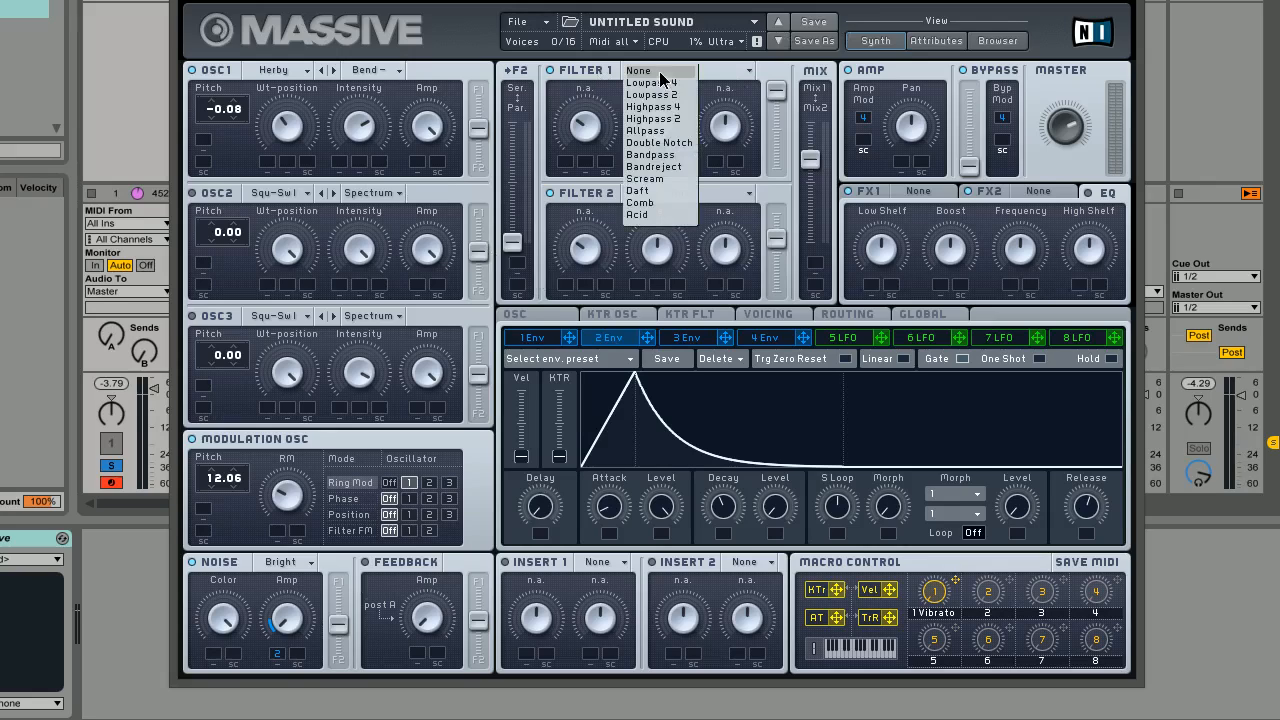
left_click(670, 83)
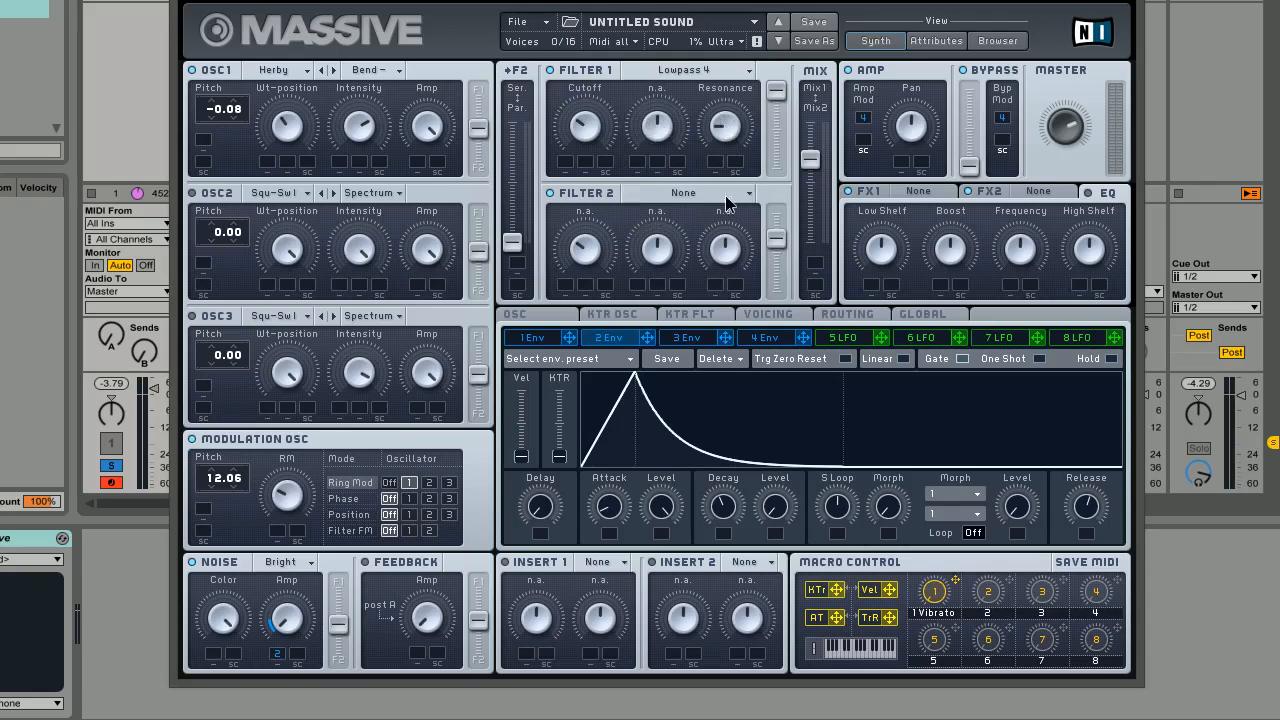
left_click_drag(478, 127, 478, 90)
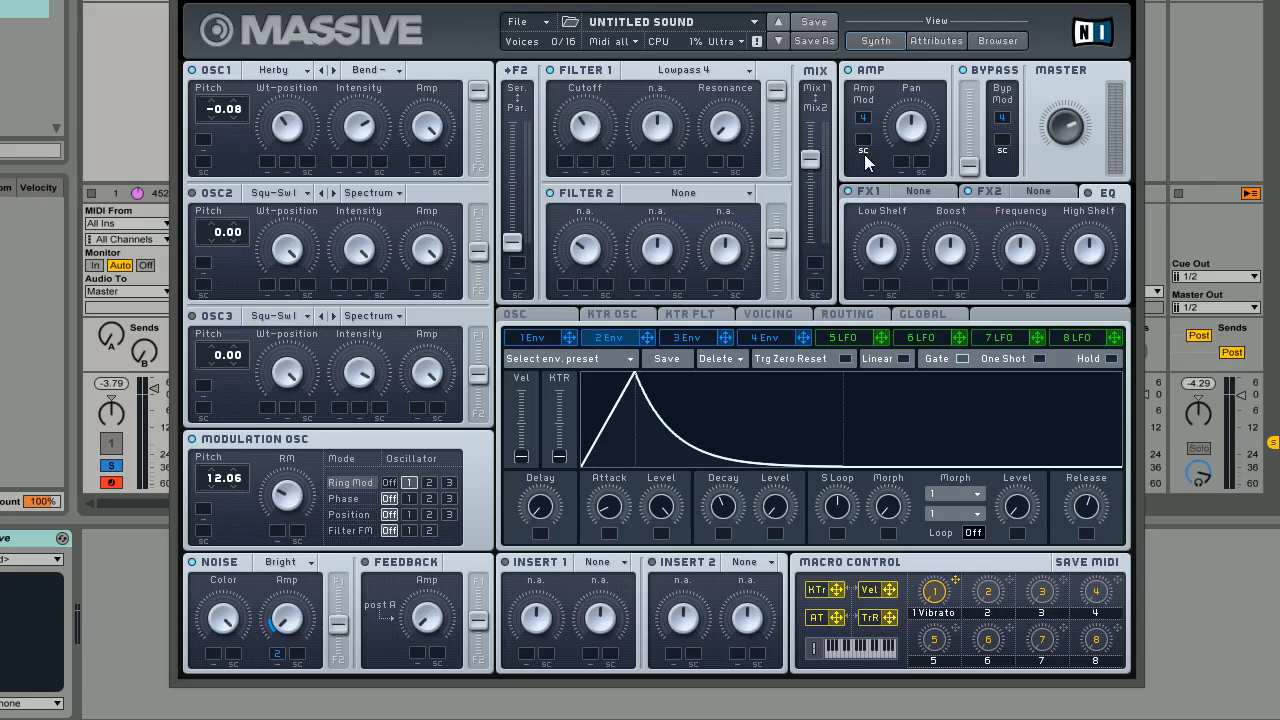
- Fine-tune the master volume, move the filter mix slightly further toward Mix2, and raise the Filter 2 output a little
left_click_drag(1073, 131, 1073, 127)
left_click_drag(811, 164, 815, 171)
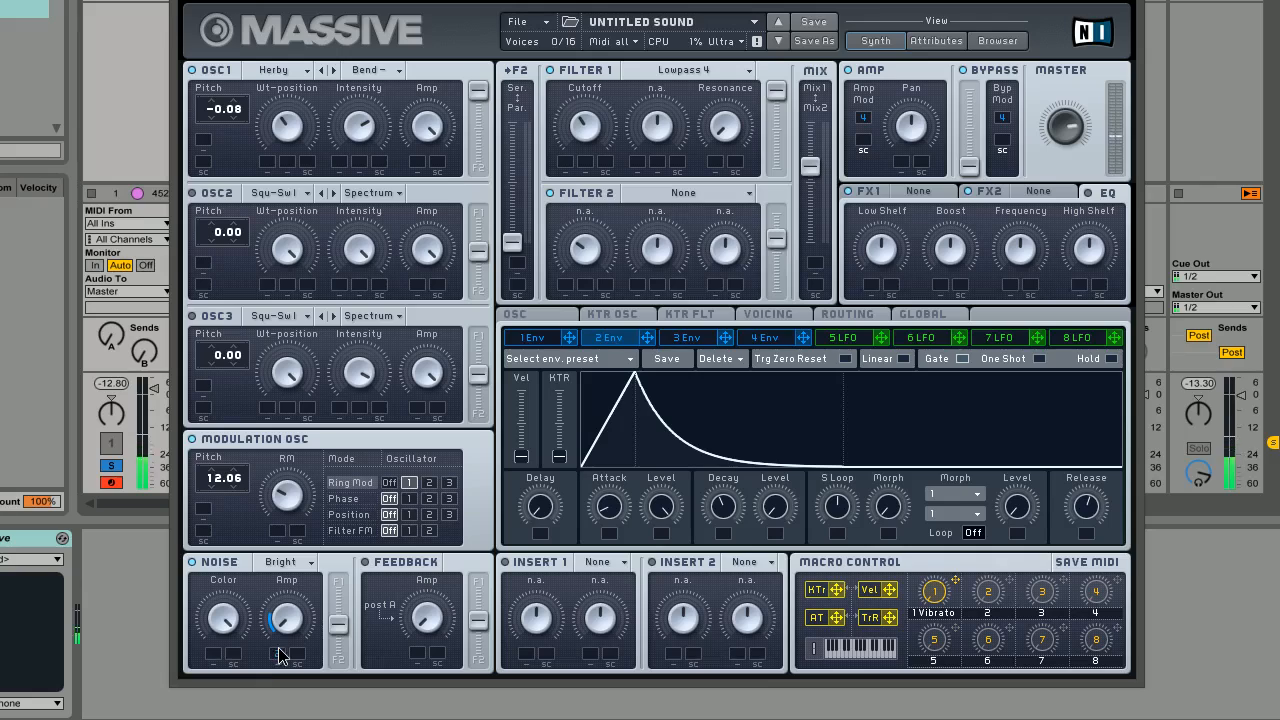
left_click_drag(783, 214, 781, 222)
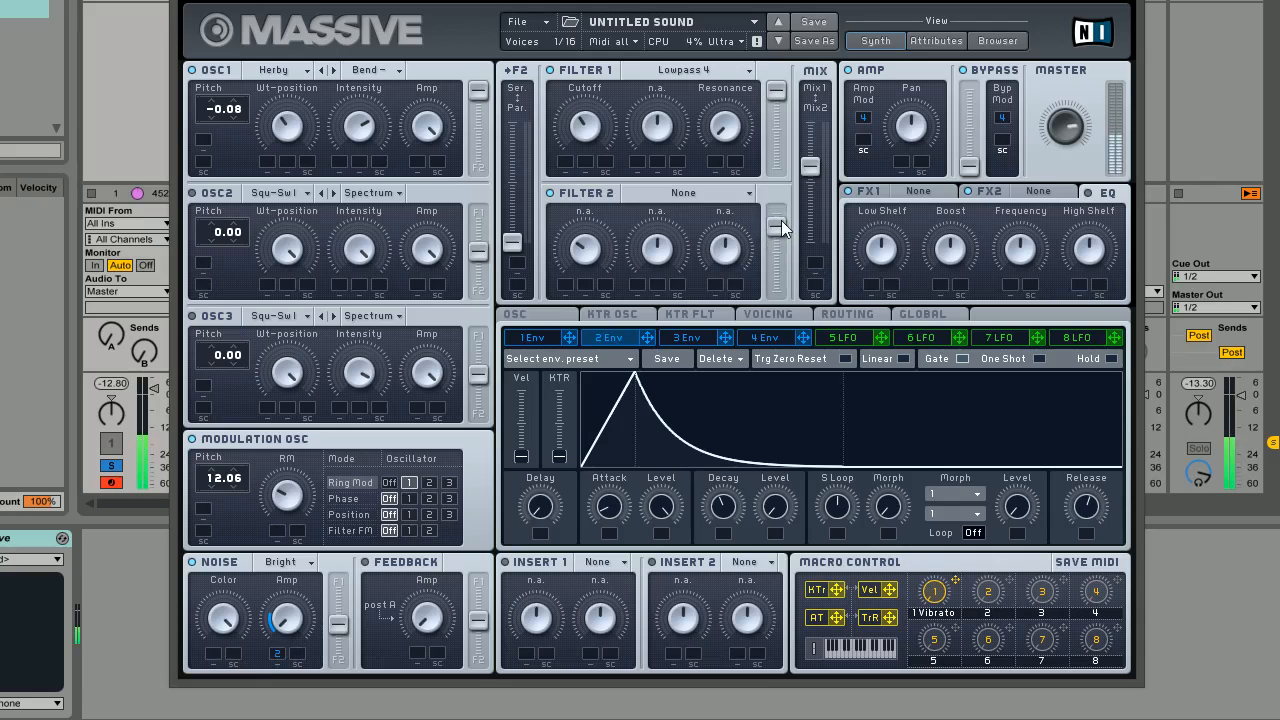
- Shape envelope 3 with a lower decay level, shorter decay and longer release, and assign it to the Filter 1 Cutoff
left_click(690, 337)
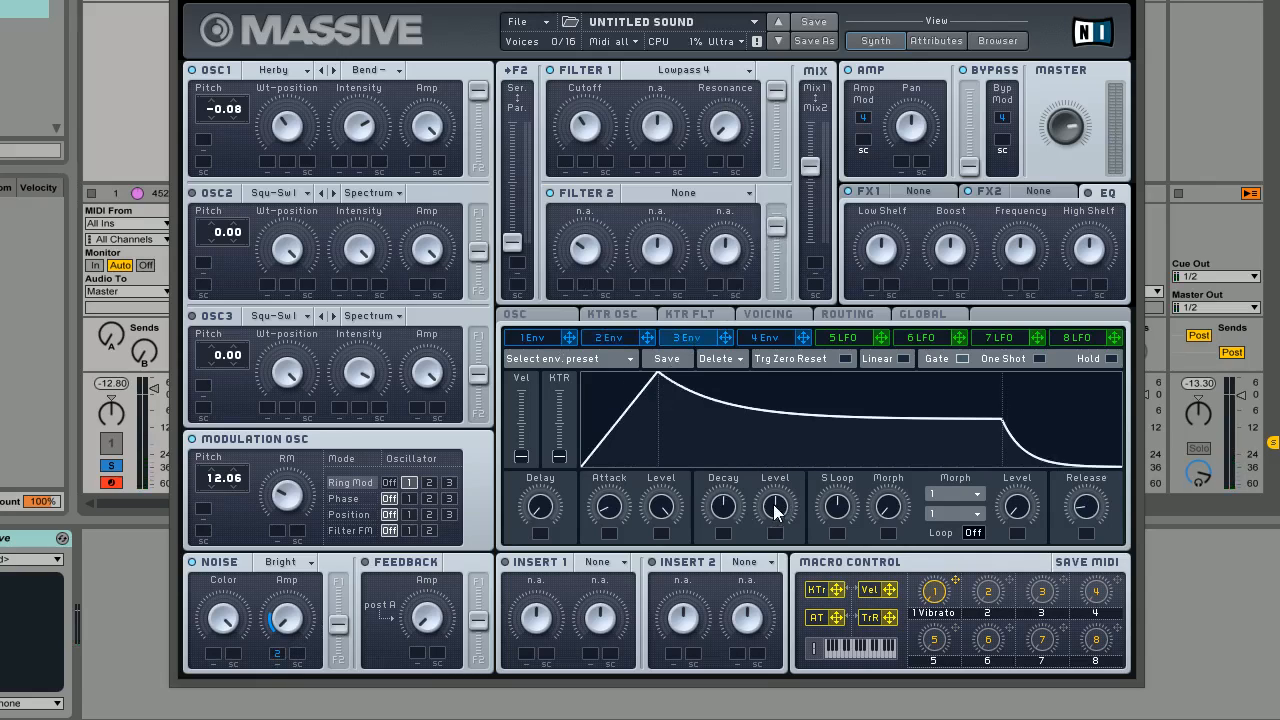
left_click_drag(774, 508, 769, 545)
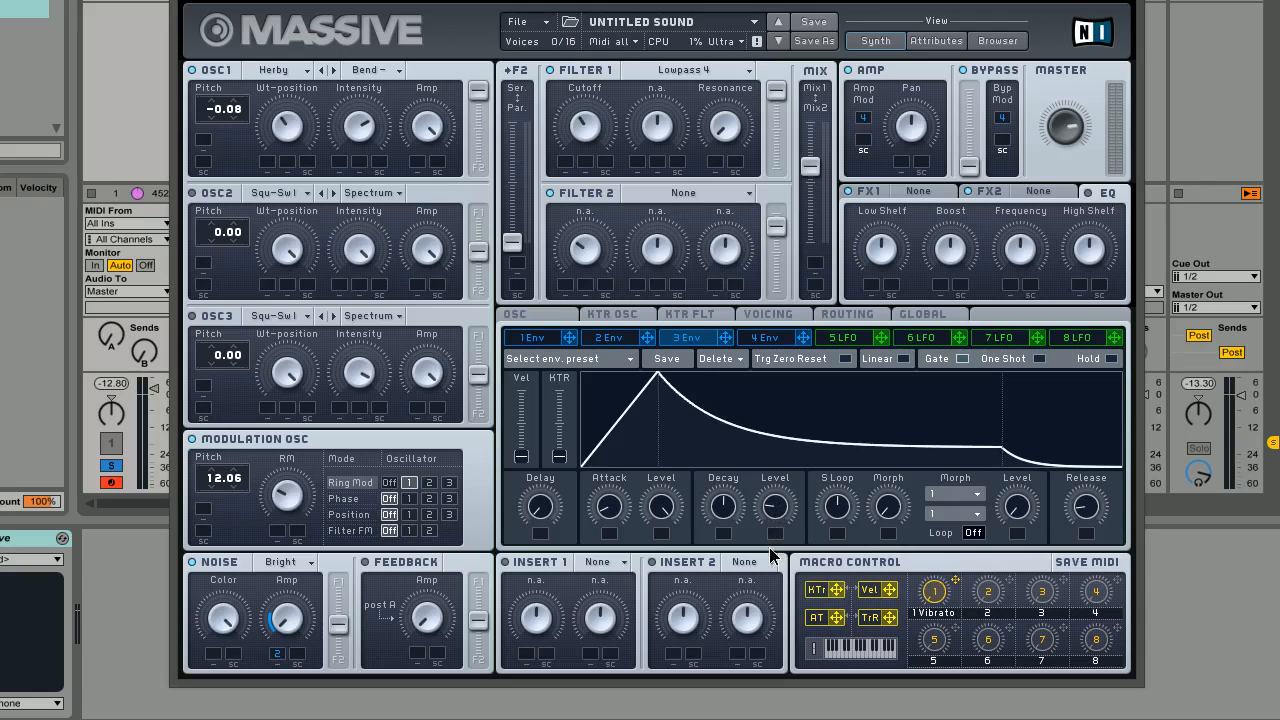
left_click_drag(727, 508, 720, 518)
left_click_drag(1092, 518, 1108, 460)
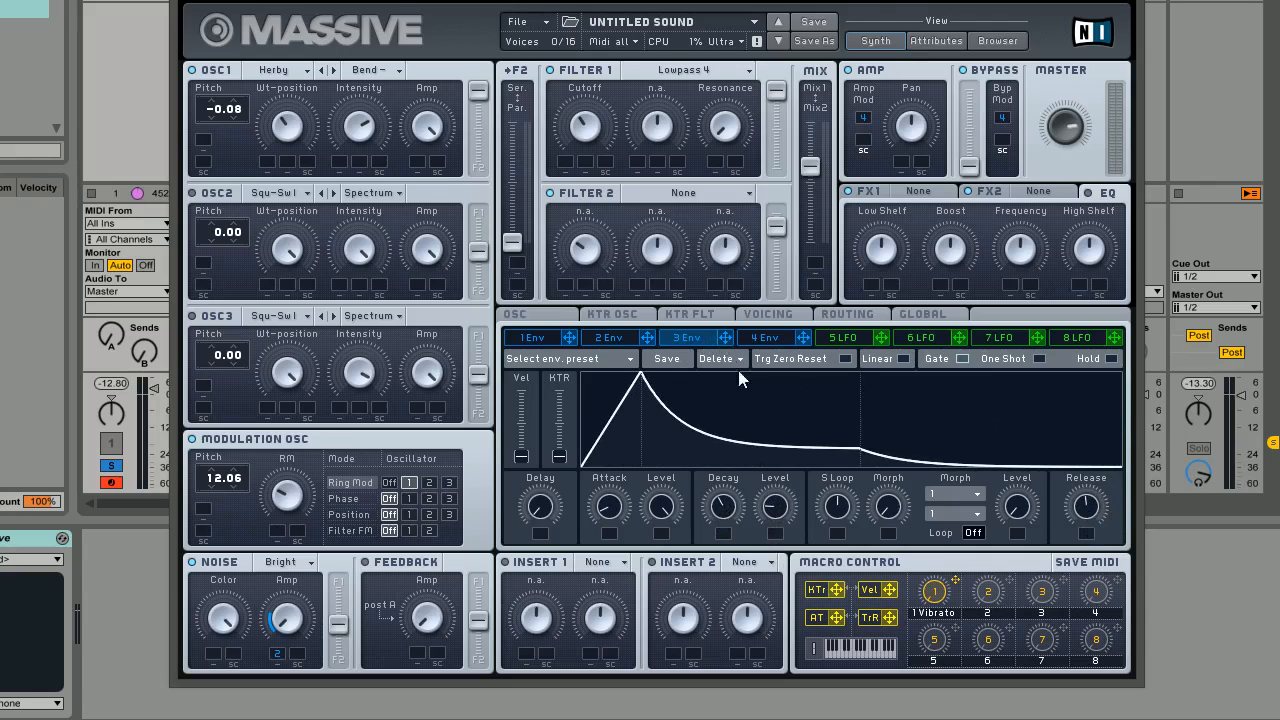
left_click_drag(726, 341, 572, 98)
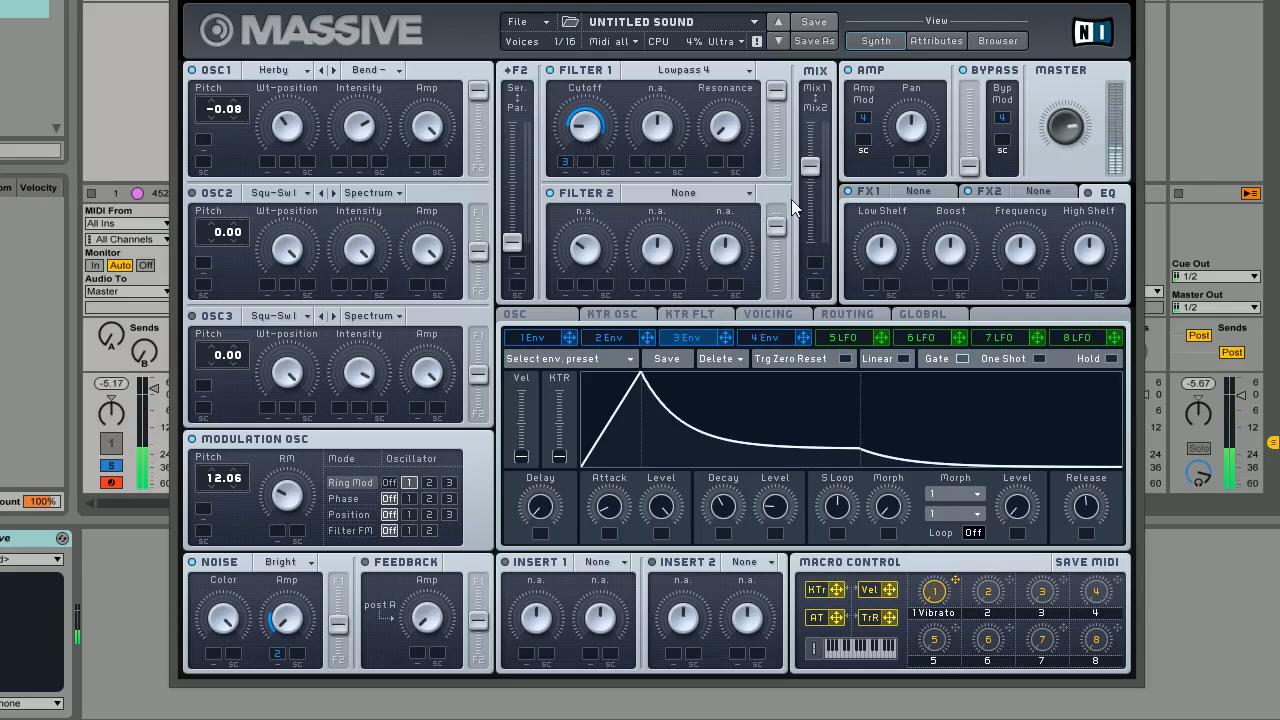
- Increase envelope 3's decay time and decay level, and route the noise entirely into F2
left_click_drag(728, 513, 748, 472)
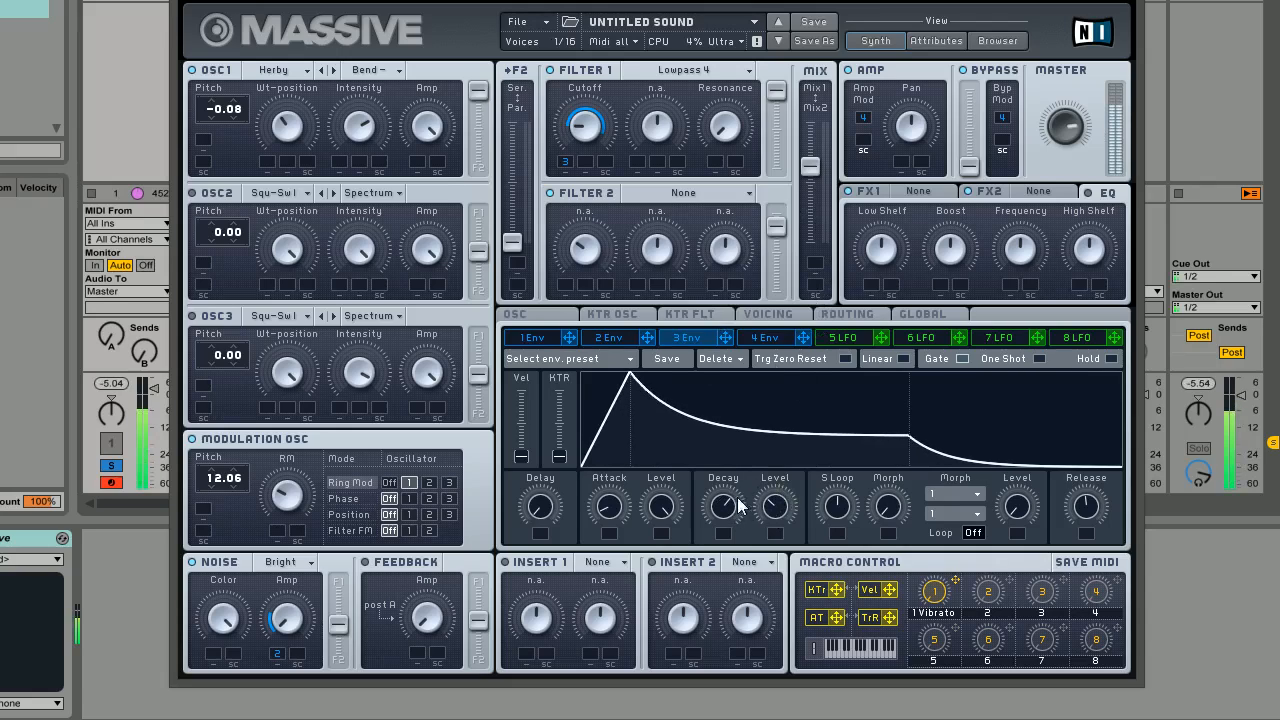
left_click_drag(346, 628, 353, 692)
left_click_drag(727, 506, 781, 485)
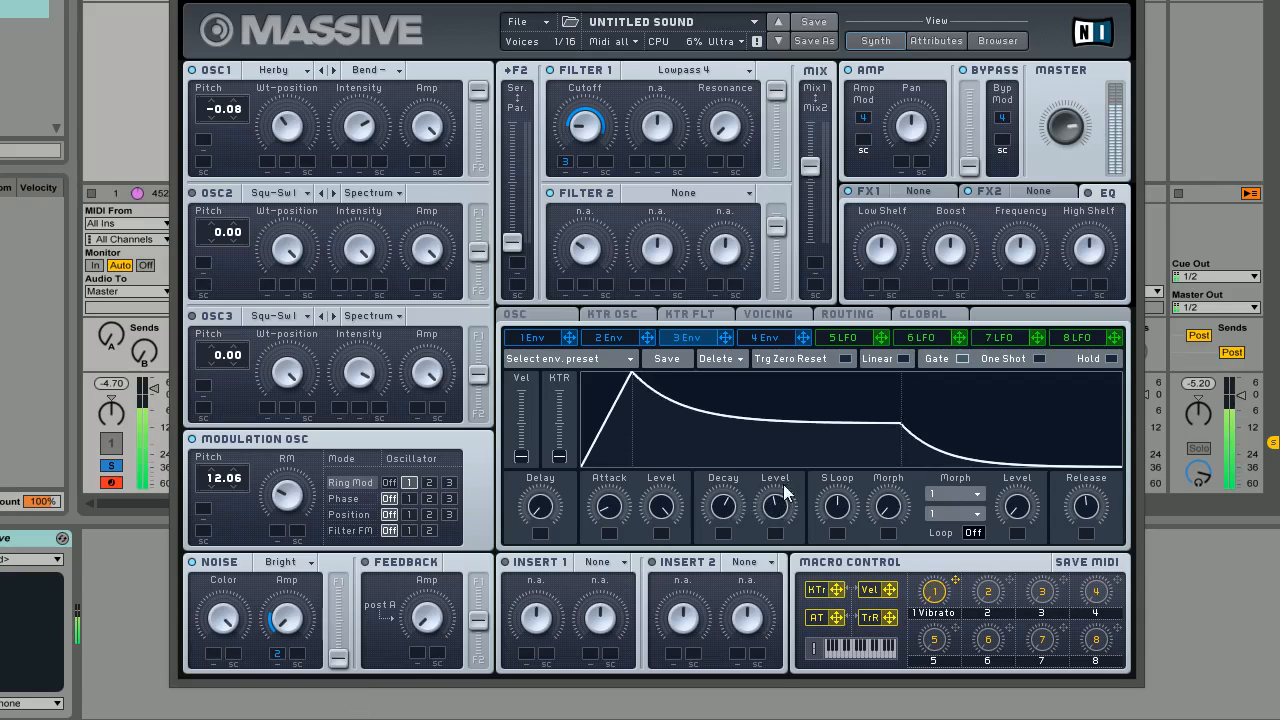
left_click_drag(735, 524, 731, 525)
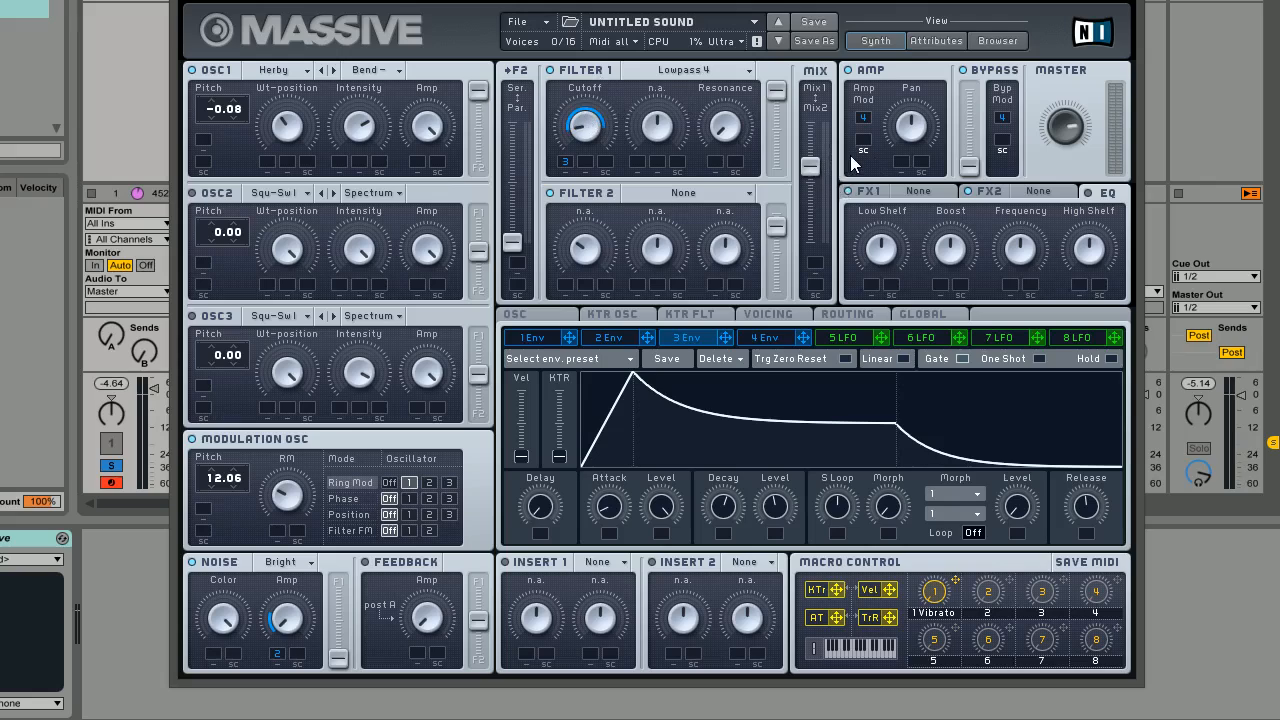
- Load the Reverb effect into the FX1 slot
left_click(918, 195)
left_click(939, 194)
left_click(943, 207)
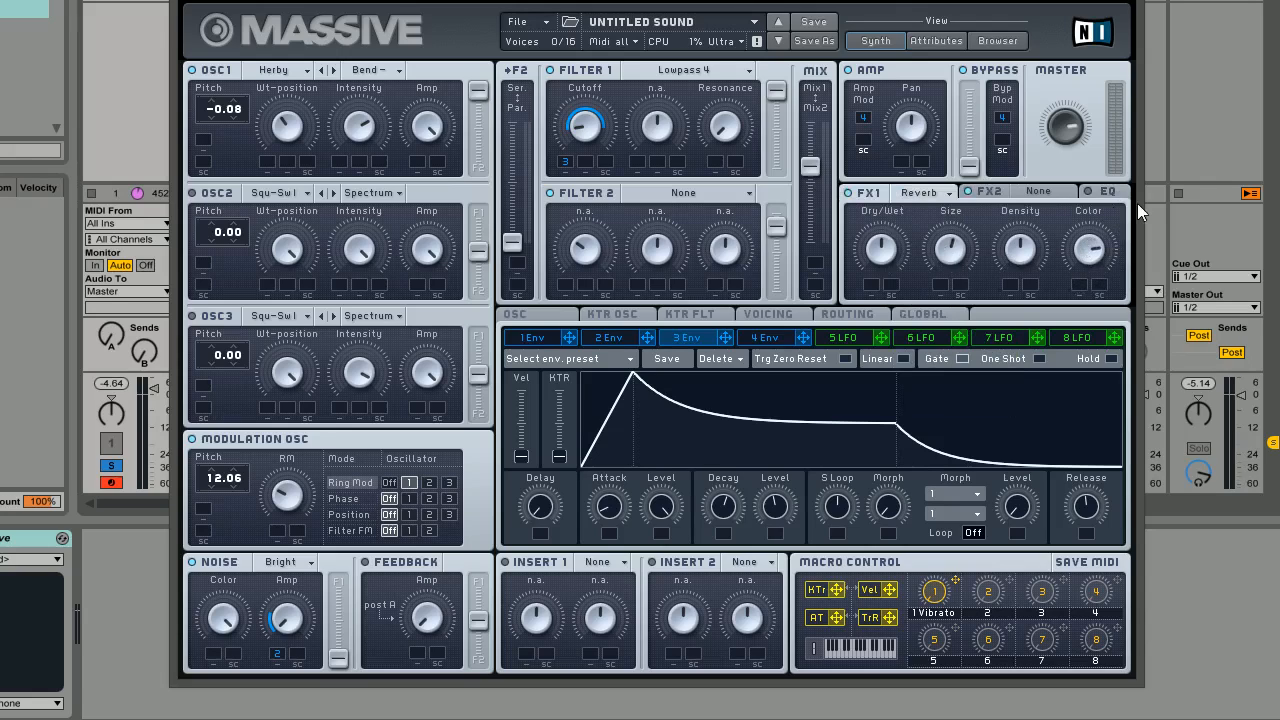
- Lower the Reverb's Dry/Wet amount and slightly reduce its Size
left_click_drag(881, 250, 876, 296)
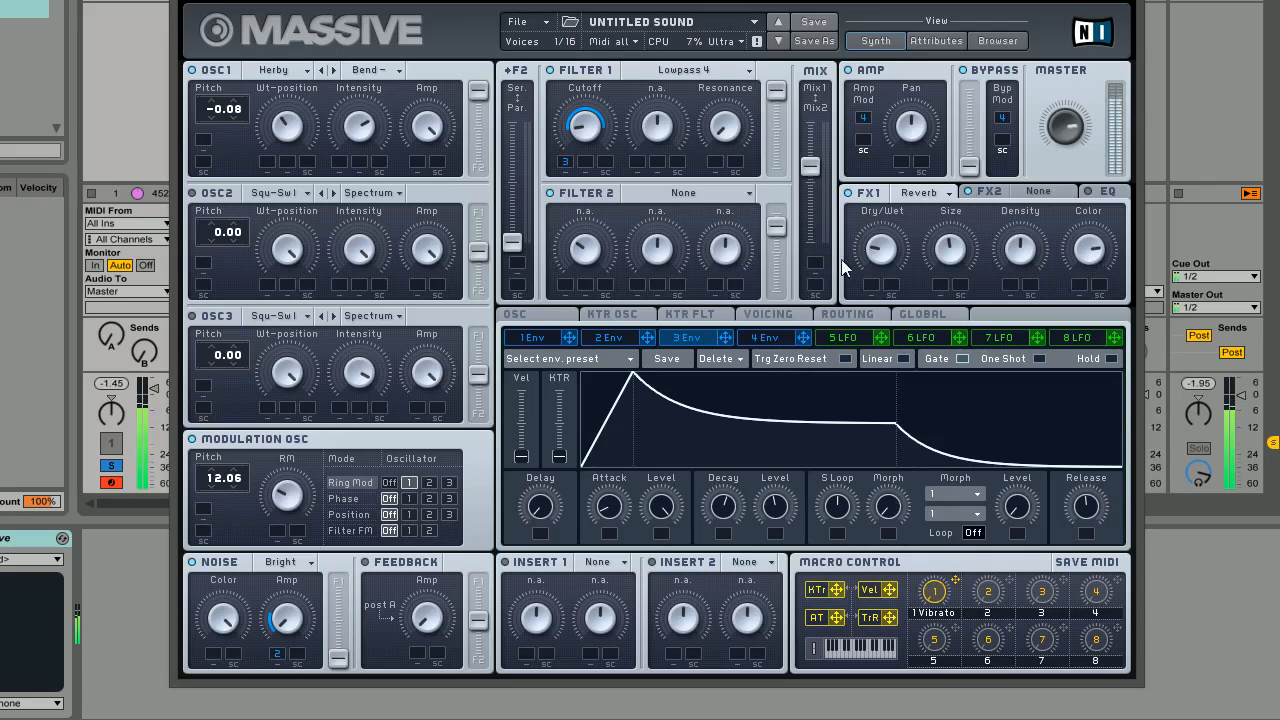
- Set the oscillator glide to Equal mode and add a short glide time
left_click(548, 312)
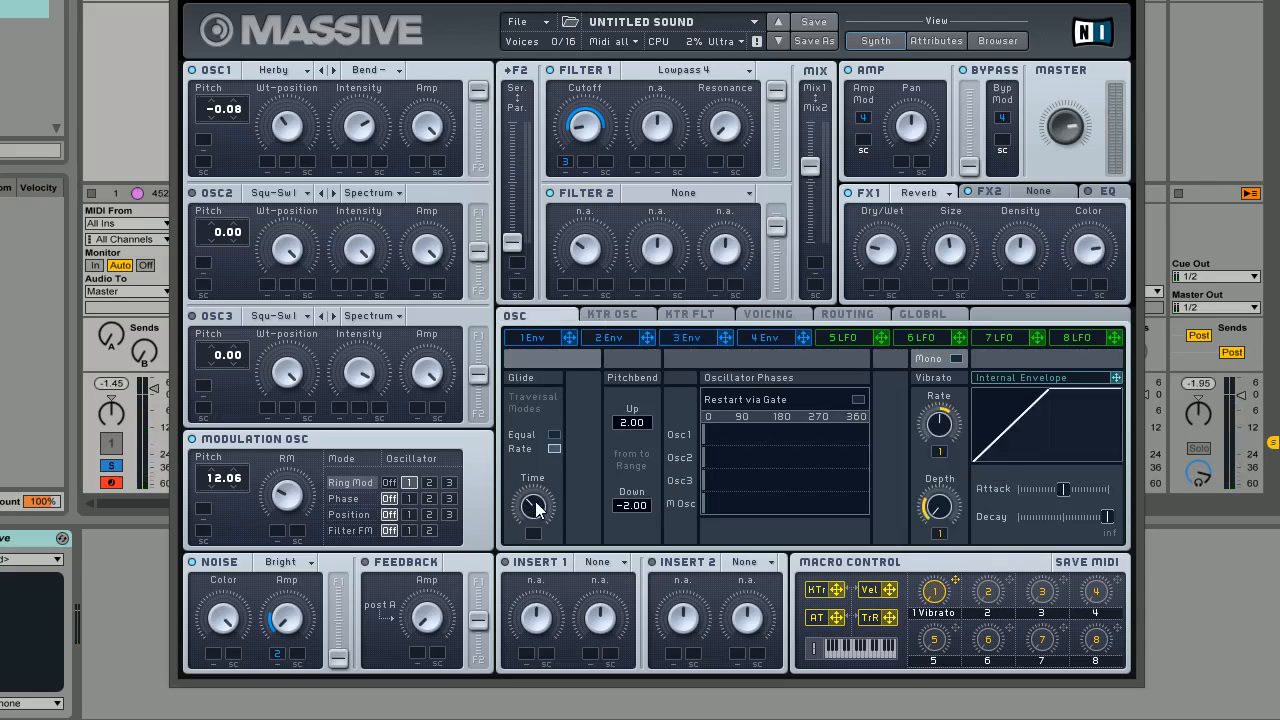
left_click(554, 436)
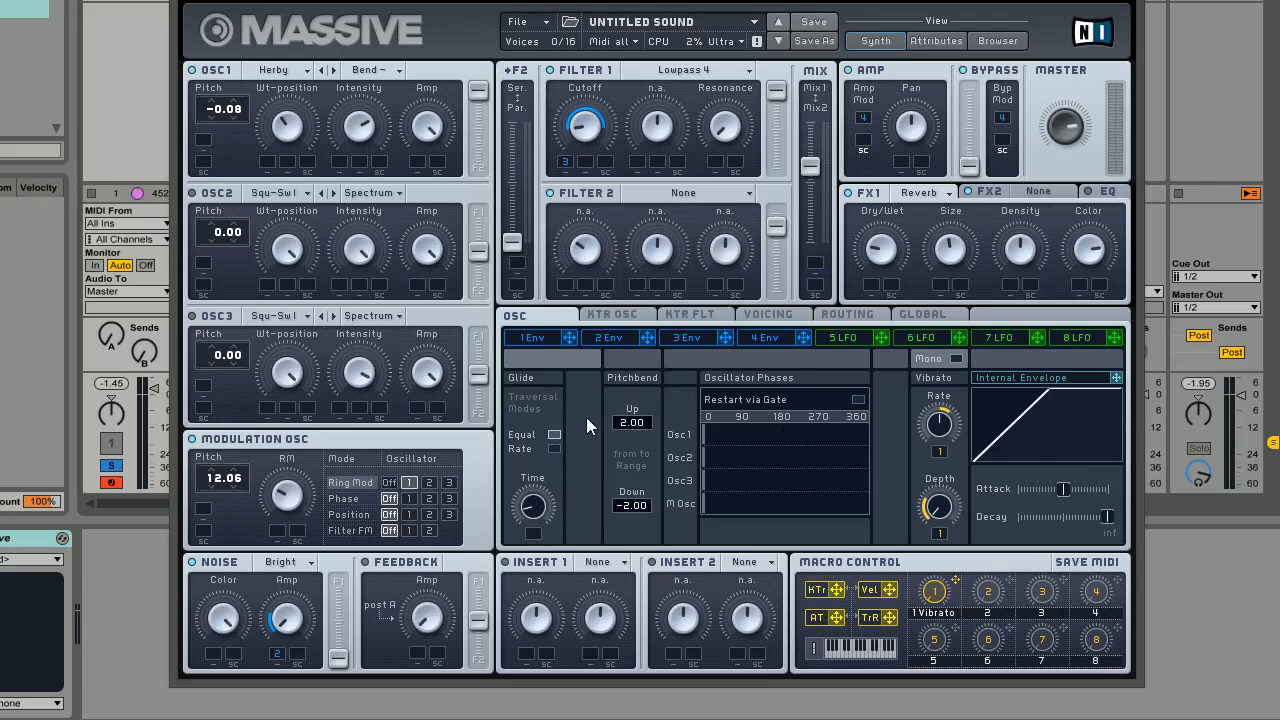
- Shape envelope 4 with a slightly lower decay level and a longer release
left_click(760, 337)
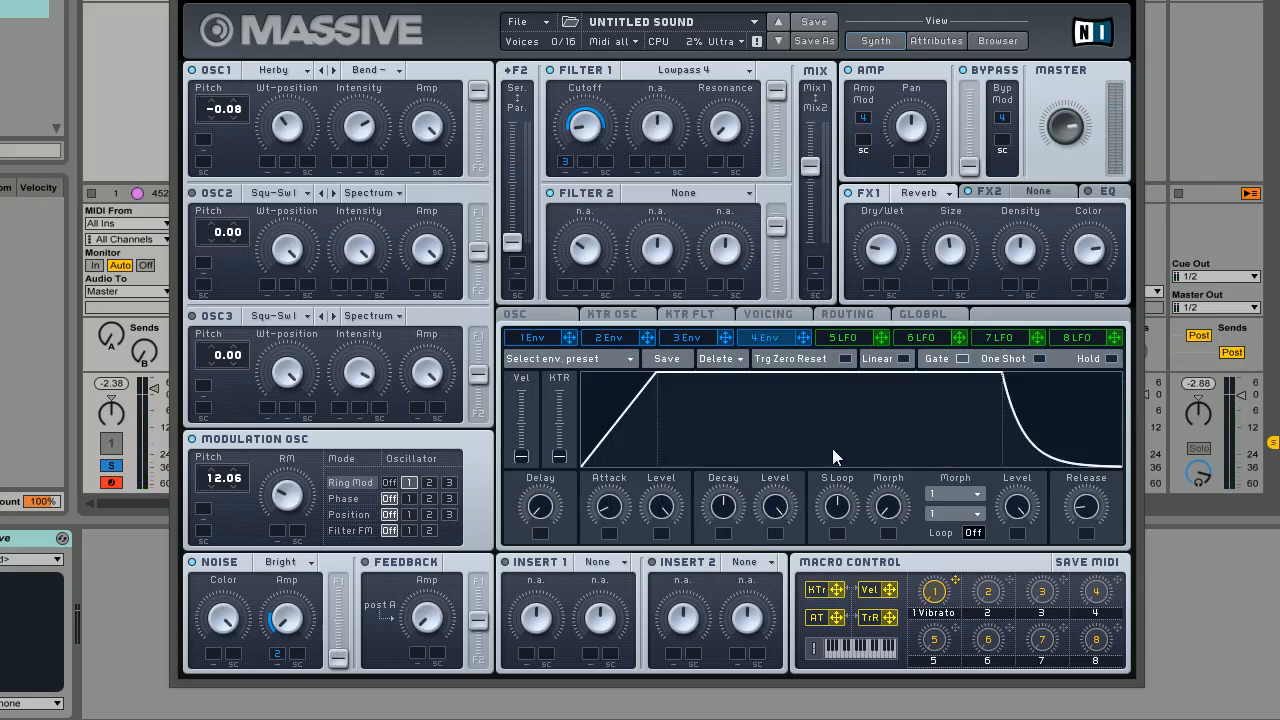
left_click_drag(780, 523, 779, 544)
left_click_drag(1100, 518, 1105, 470)
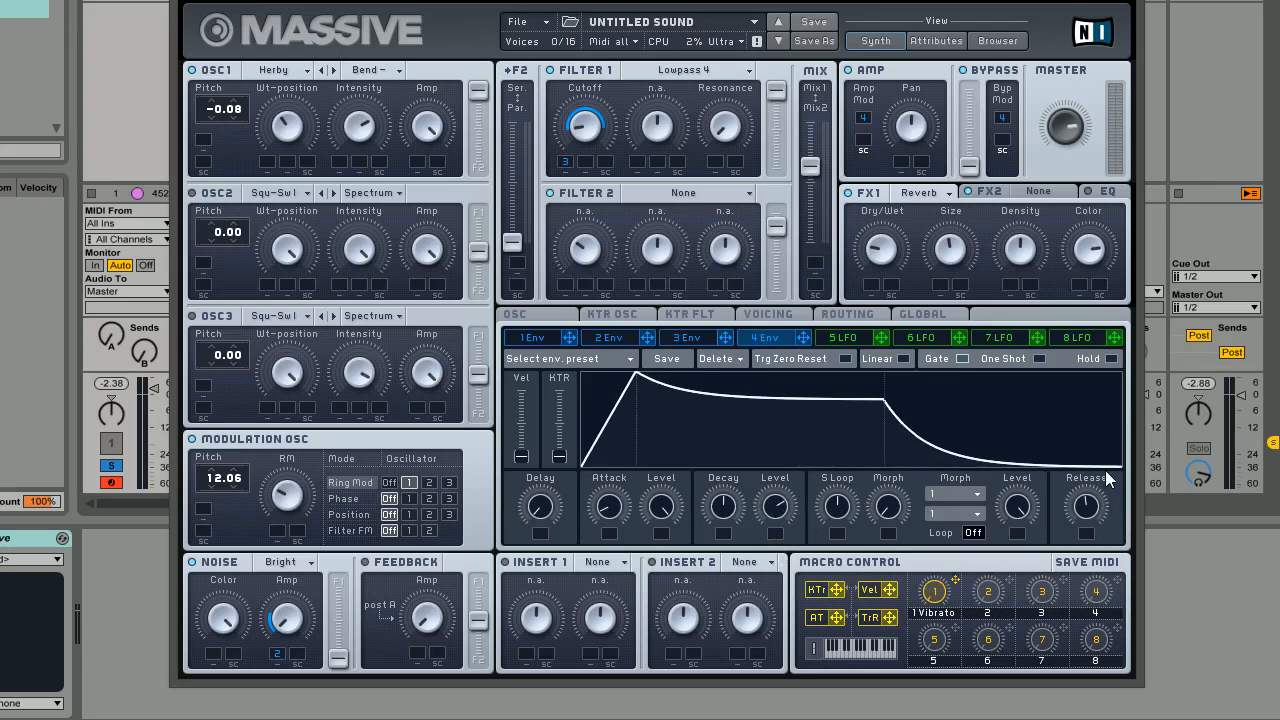
left_click_drag(1087, 520, 1086, 508)
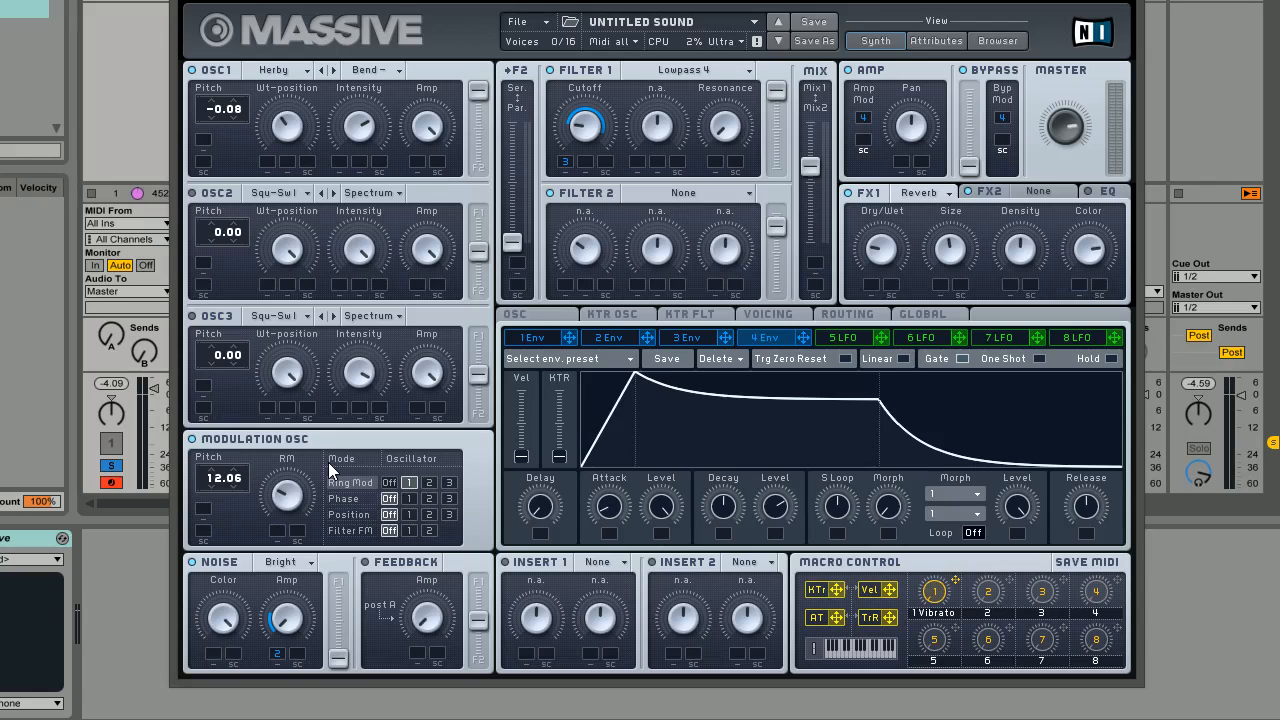
left_click(345, 482)
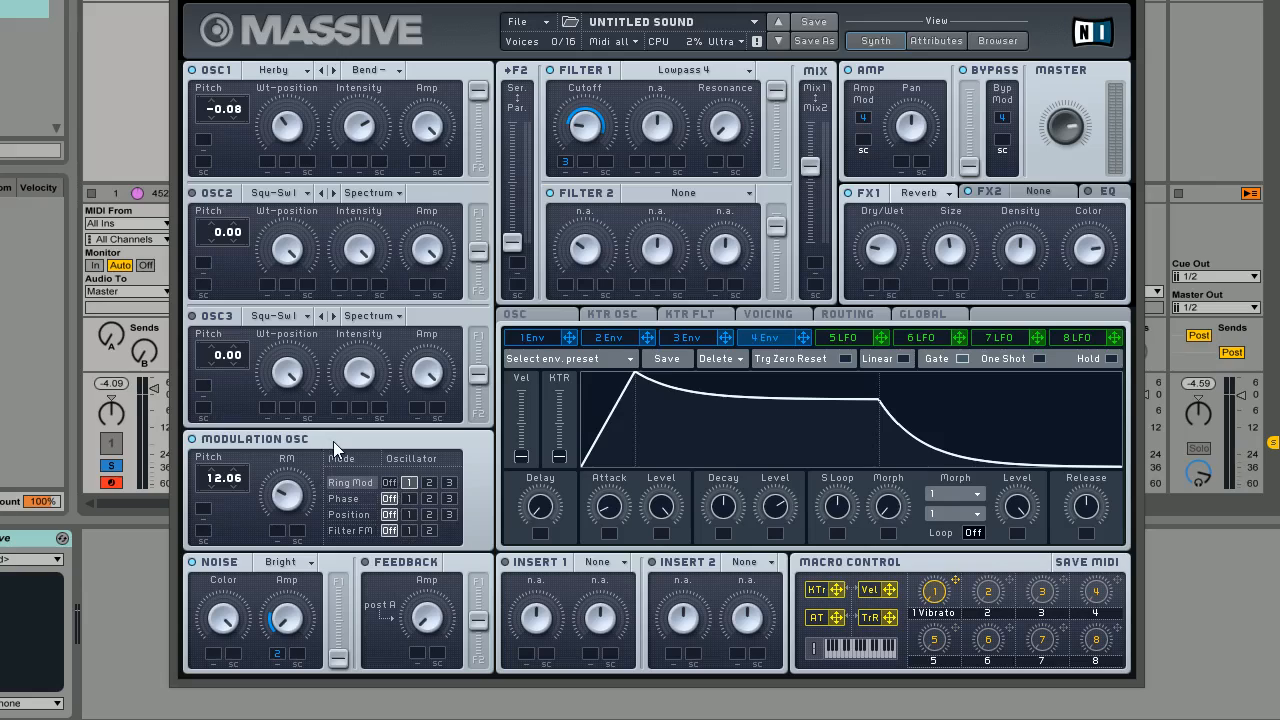